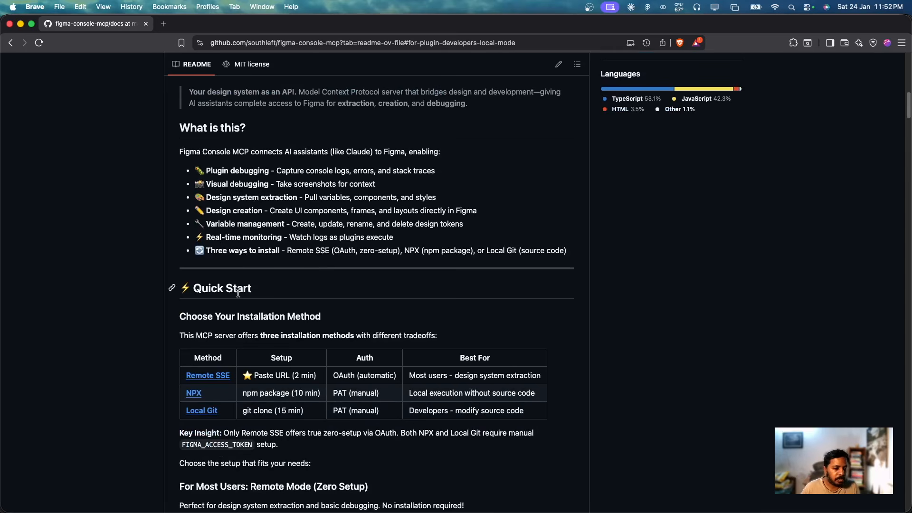
Review the README's Quick Start installation methods and open the Local Git setup instructions
scroll(312, 341, down, 1)
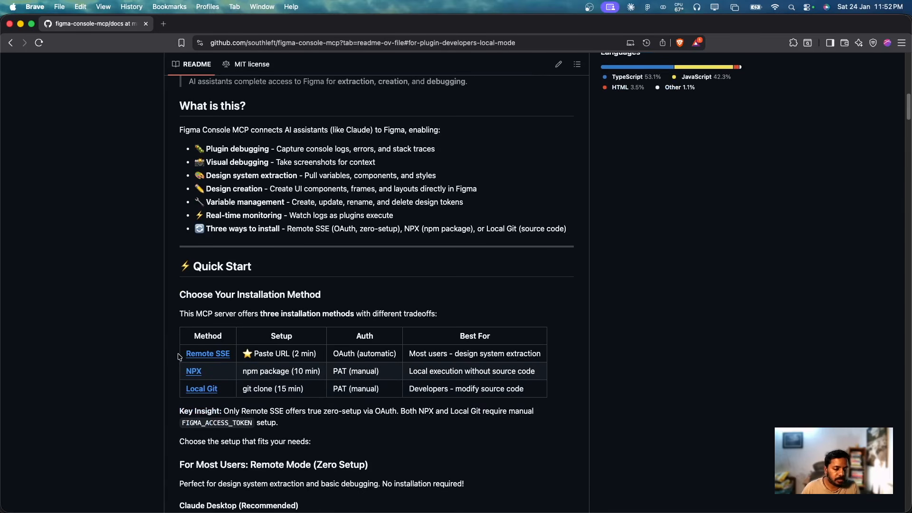
scroll(209, 382, down, 1)
scroll(243, 389, down, 3)
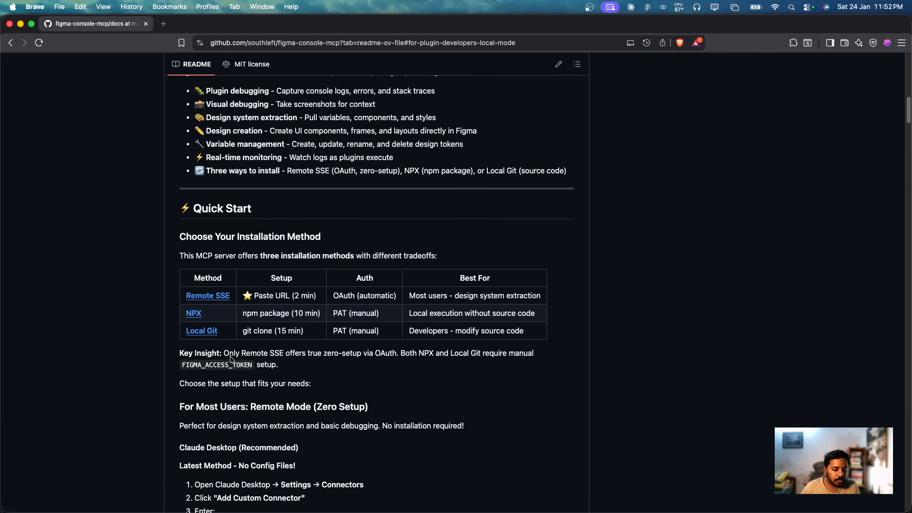
click(213, 334)
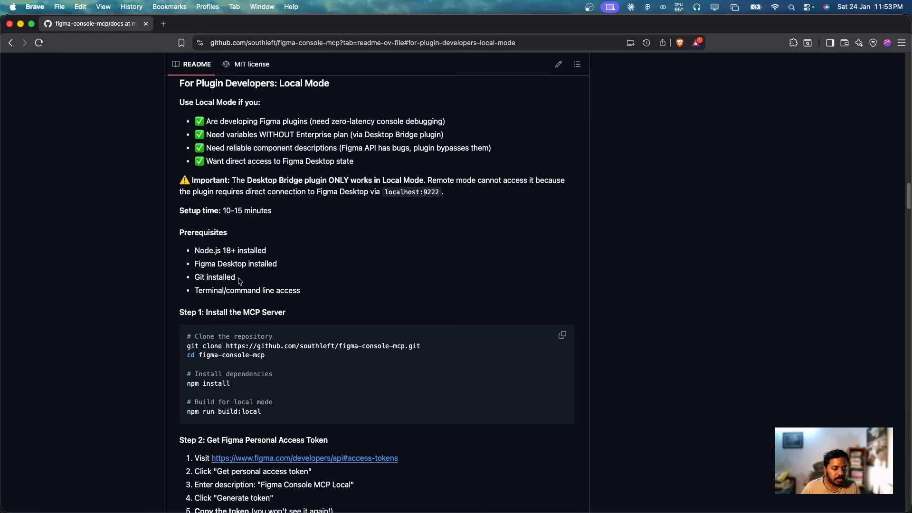
Copy the README's git clone command, run it in Terminal to clone the figma-console-mcp repository, and enter its folder
scroll(269, 361, down, 3)
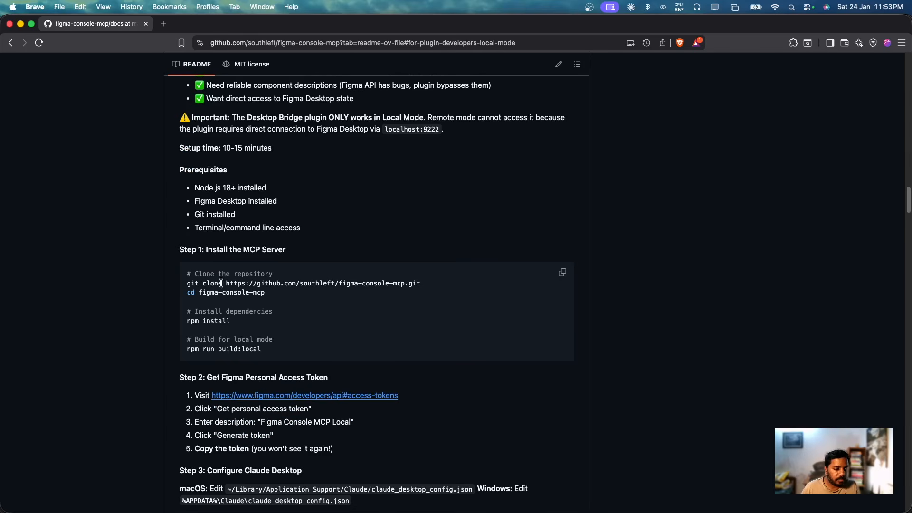
drag(185, 285, 427, 285)
key(super+c)
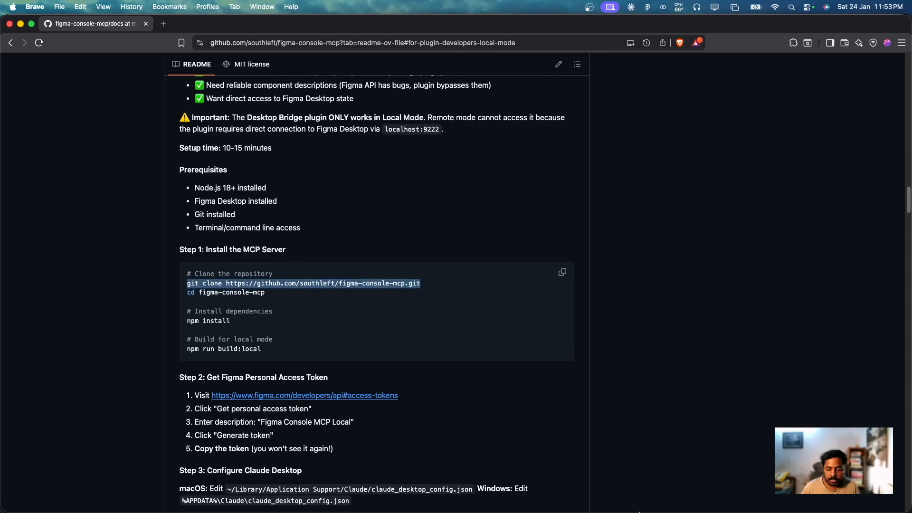
click(686, 494)
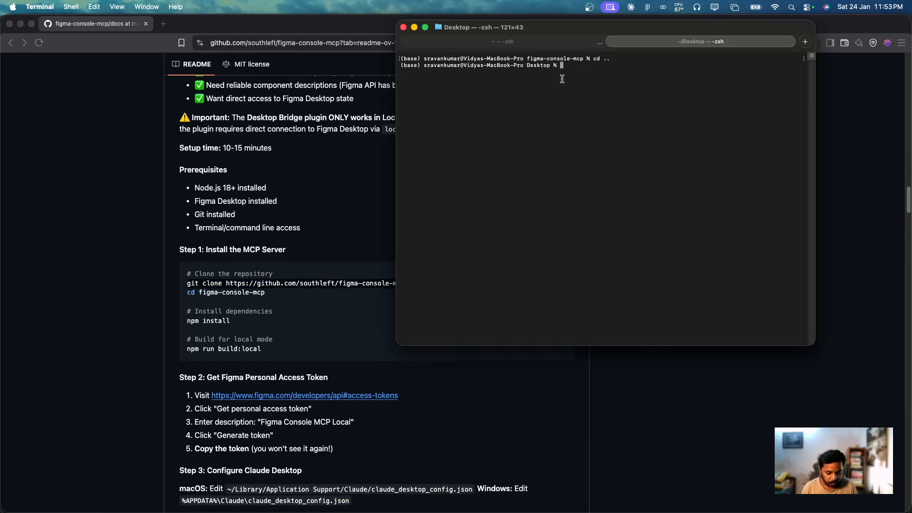
key(super+v)
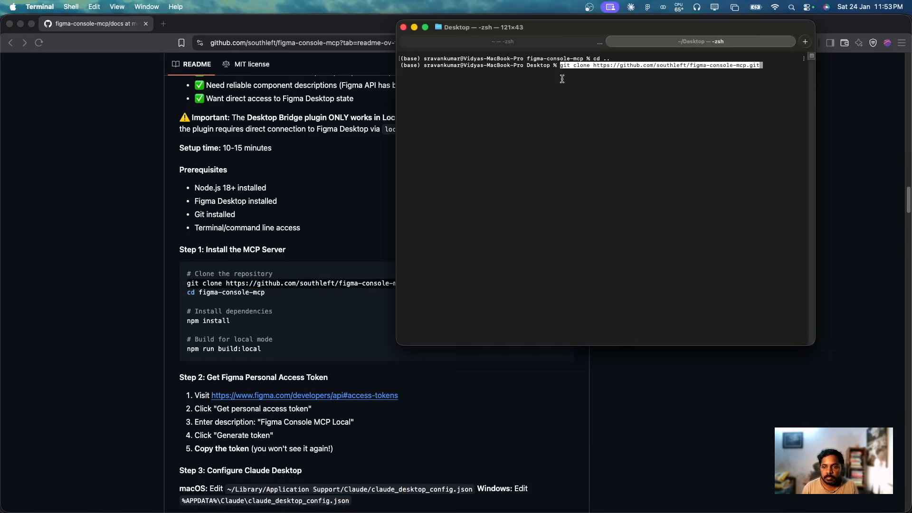
key(Return)
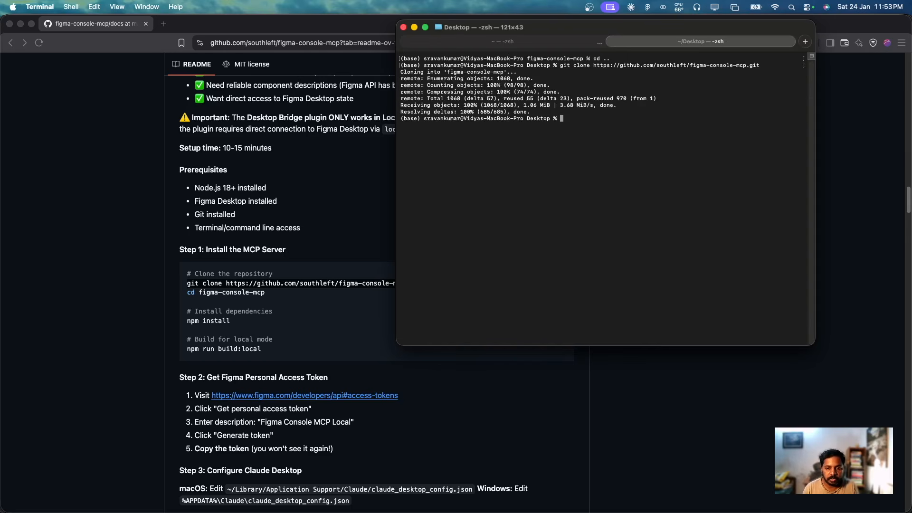
text(cd figma-console-mcp)
key(Return)
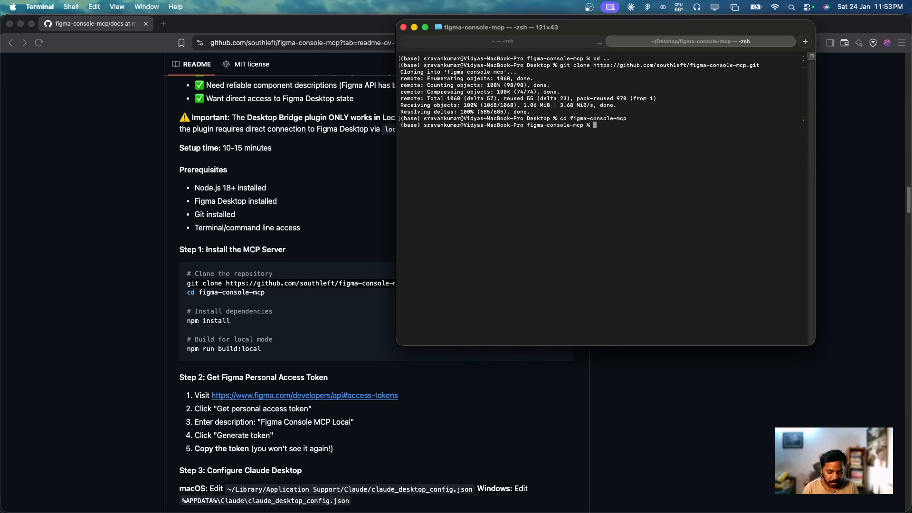
Install the project's dependencies with npm install and build it for local mode with npm run build:local
text(npm)
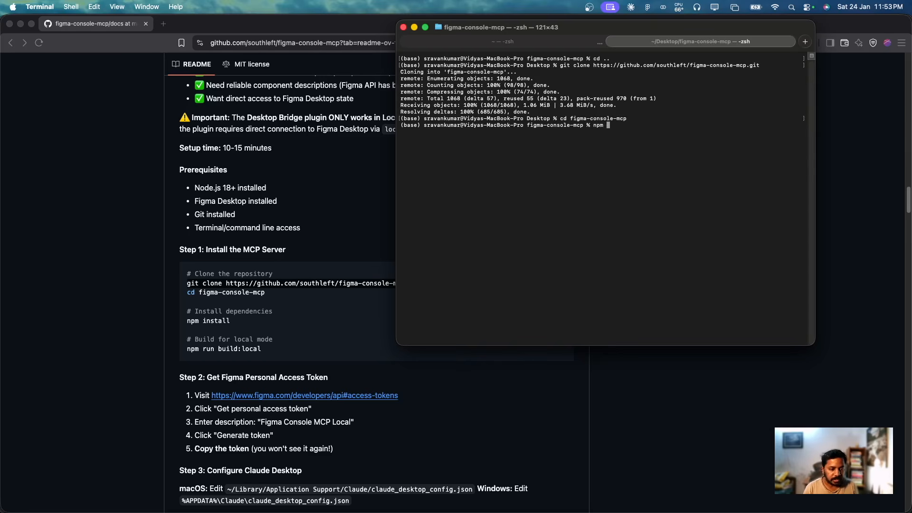
text( install)
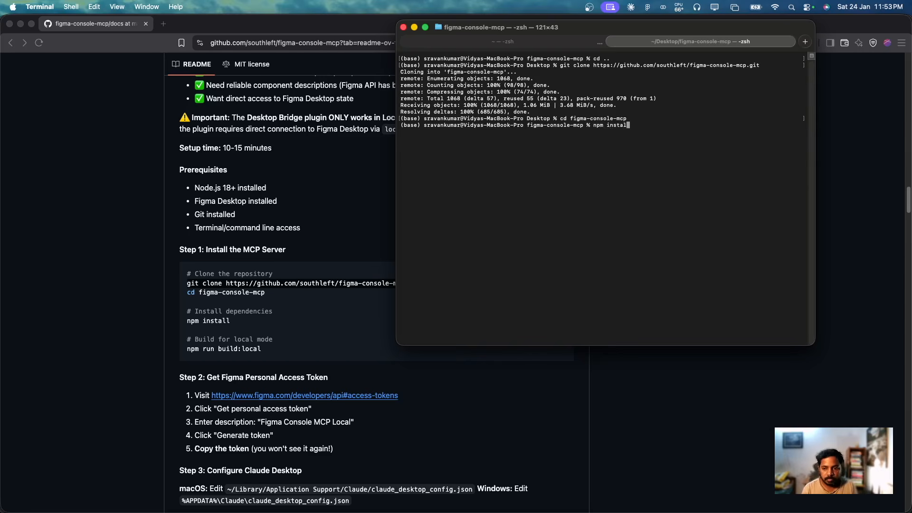
key(Return)
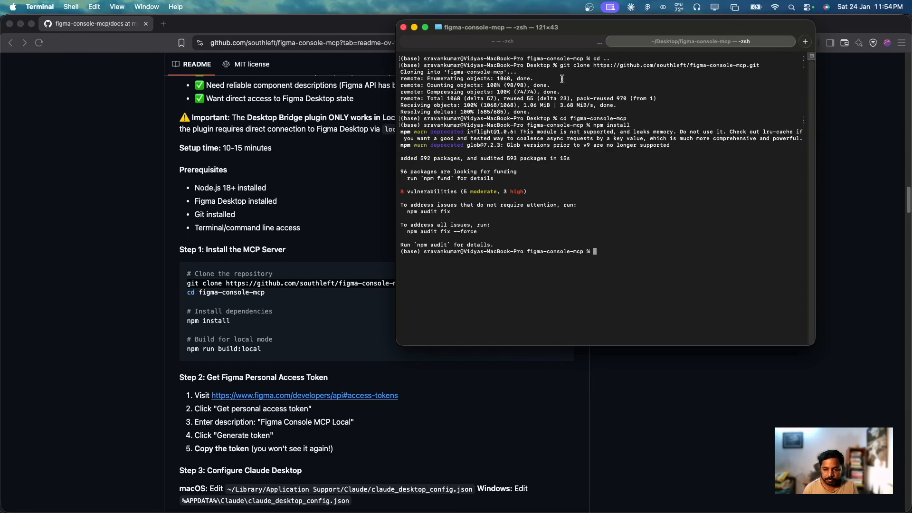
text(npm run build:local)
key(Return)
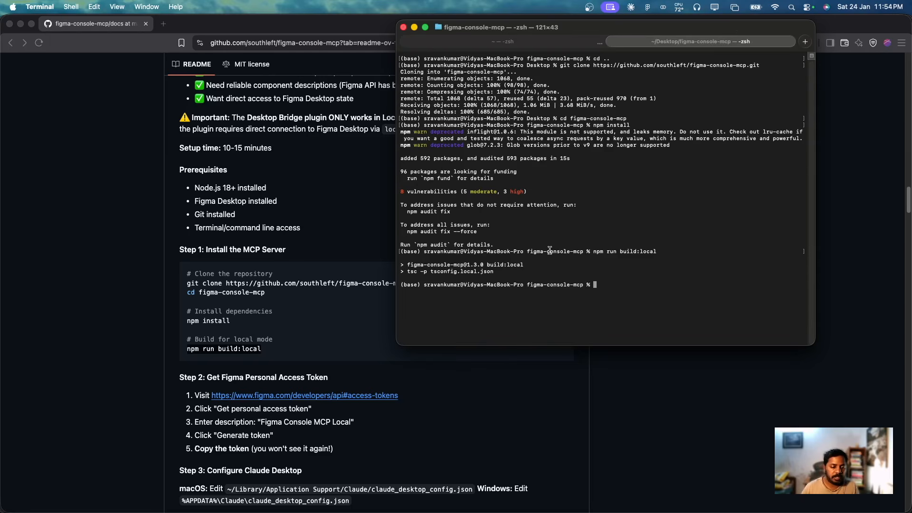
Check the README's token instructions, switch to Figma and find the personal access tokens in the account's security settings
click(274, 306)
scroll(273, 306, down, 4)
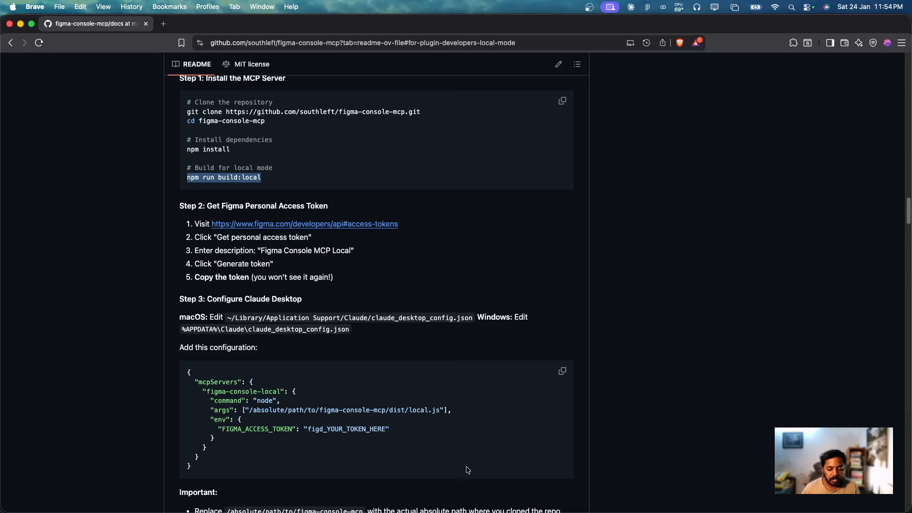
mouse_move(468, 503)
click(419, 497)
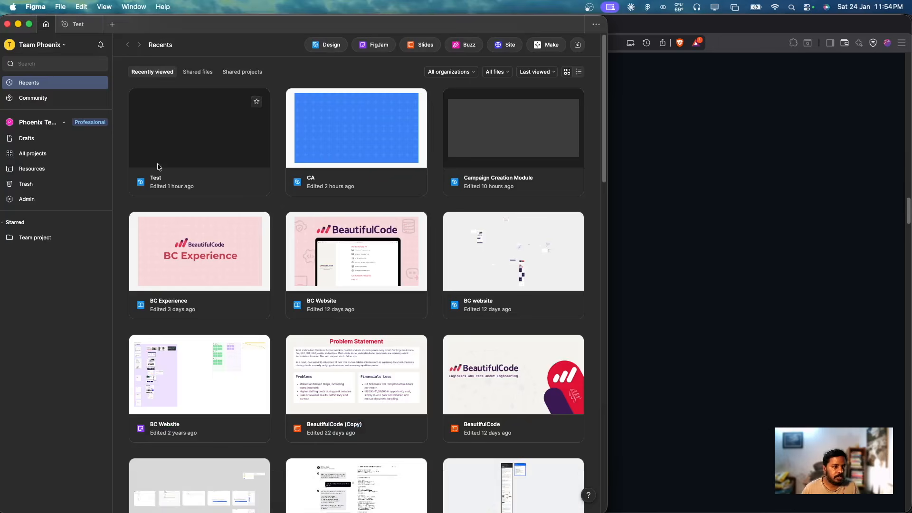
click(32, 43)
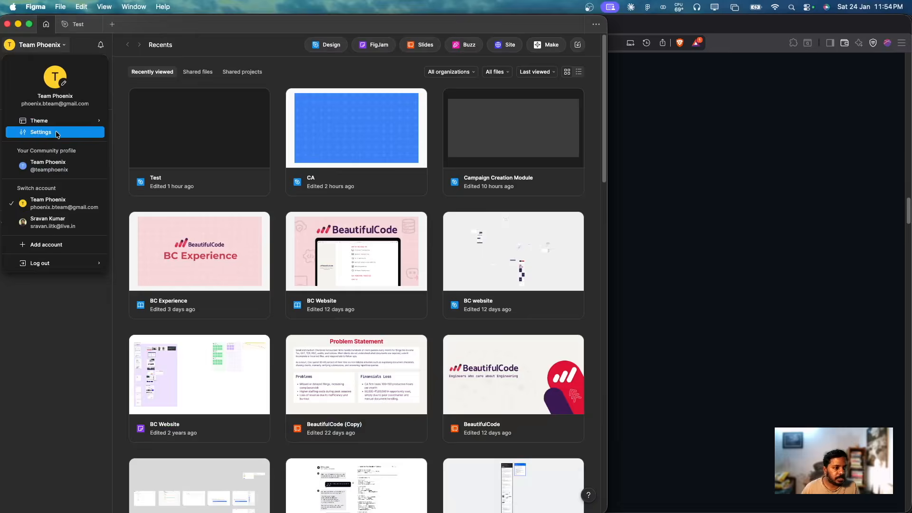
click(40, 132)
click(278, 91)
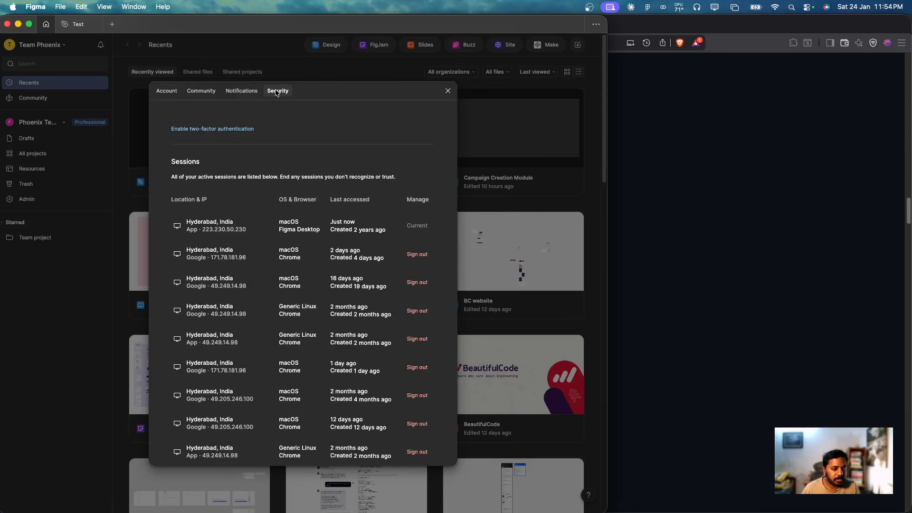
scroll(269, 195, down, 10)
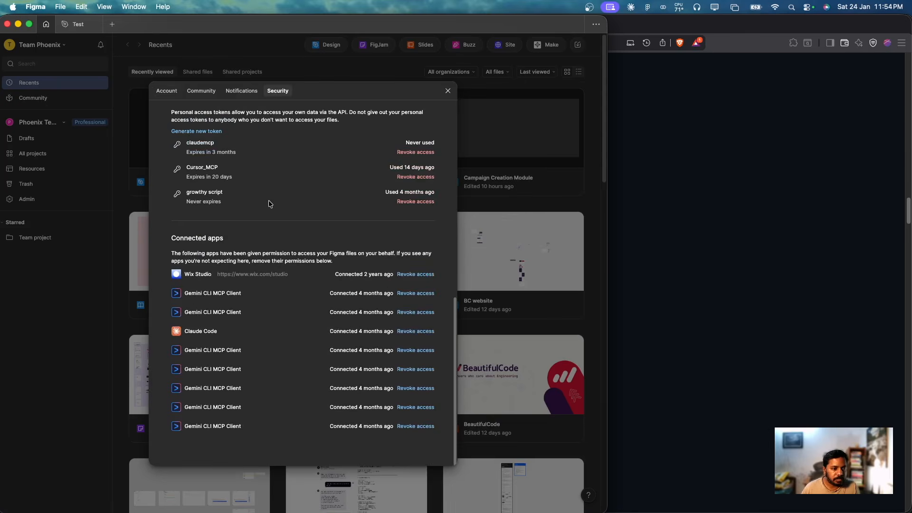
scroll(256, 214, up, 3)
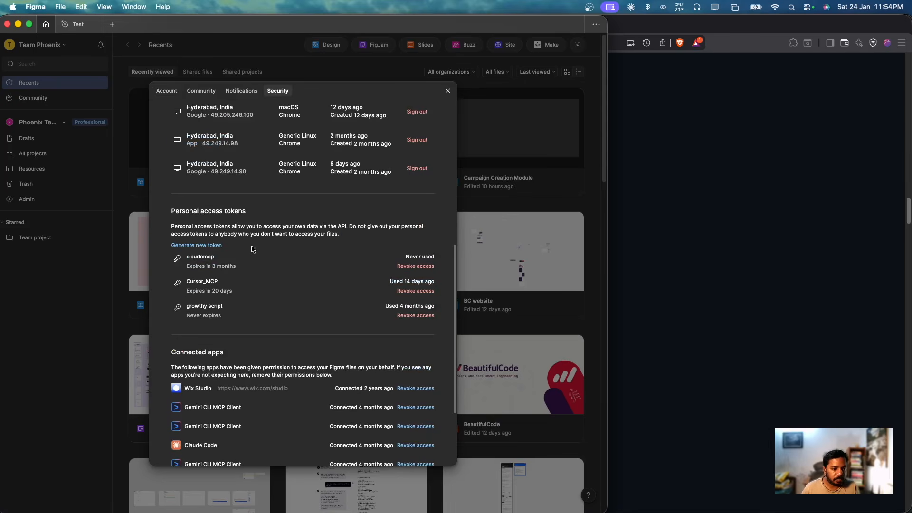
Start generating a new personal access token named figmamcp with a 90-day expiration
click(212, 246)
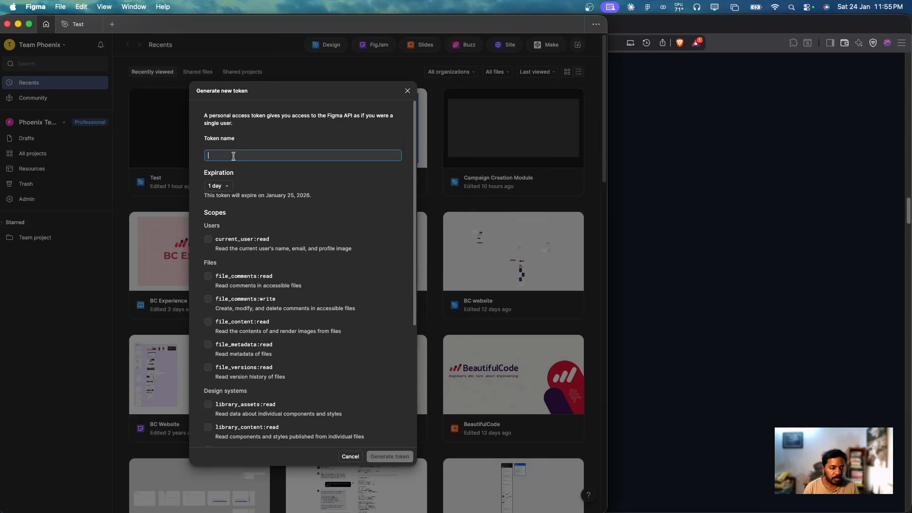
text(figmamcp)
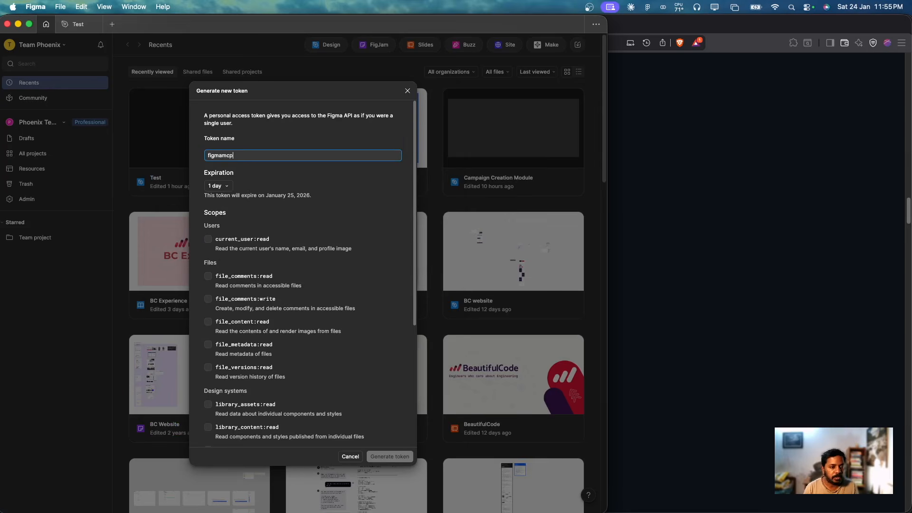
click(219, 188)
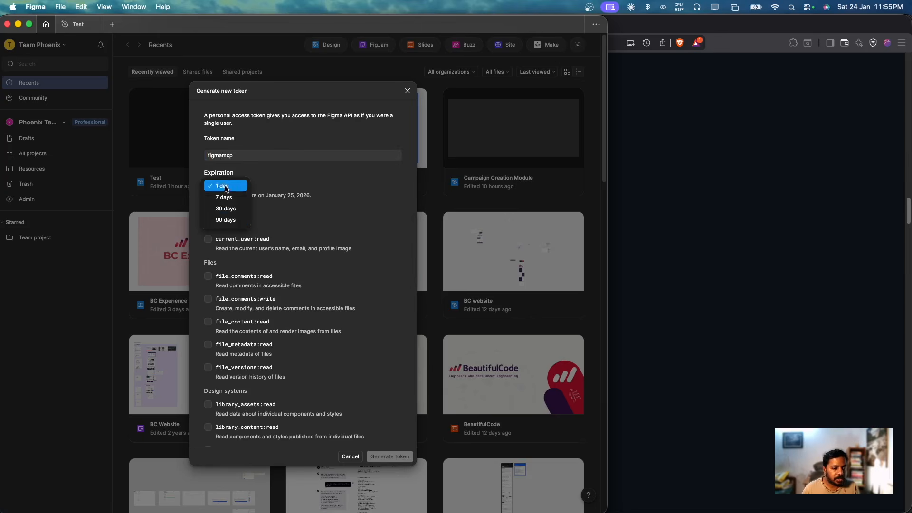
click(232, 221)
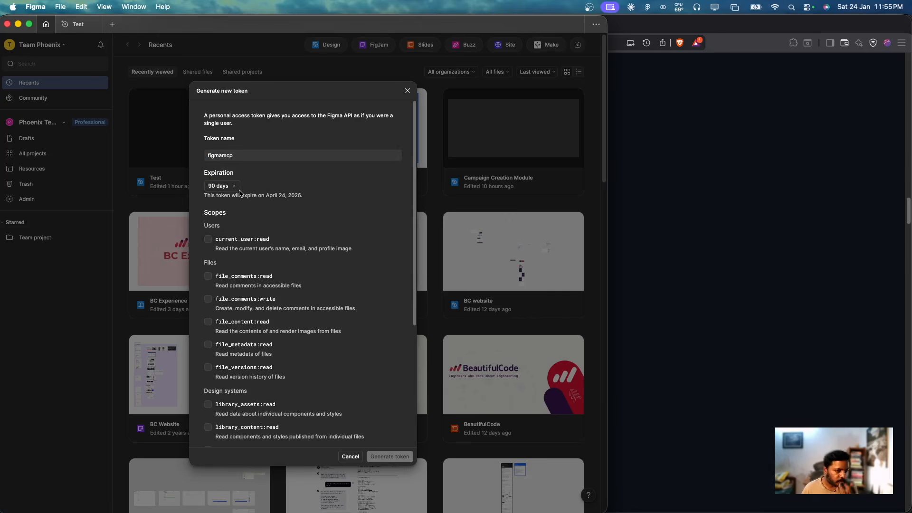
Grant the token the current_user:read scope and all five Files scopes, from file_comments:read to file_versions:read
scroll(261, 226, down, 1)
scroll(323, 208, down, 1)
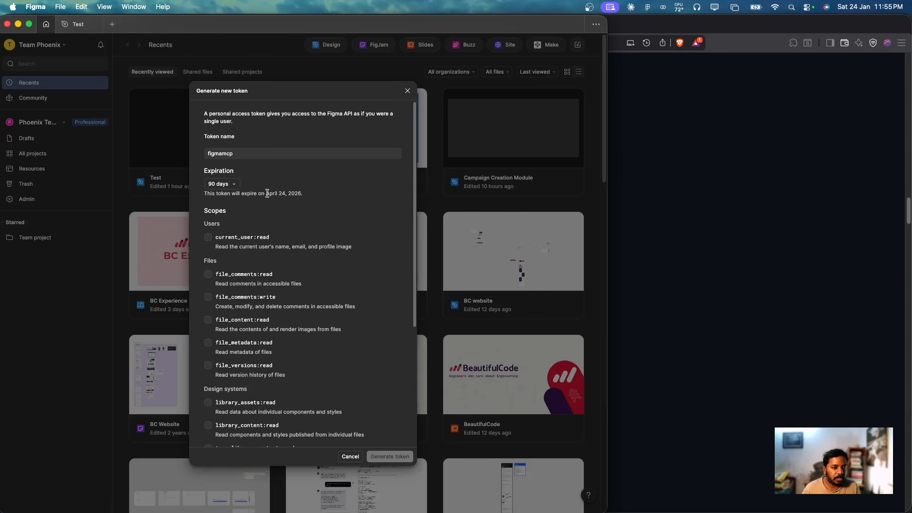
scroll(287, 238, down, 2)
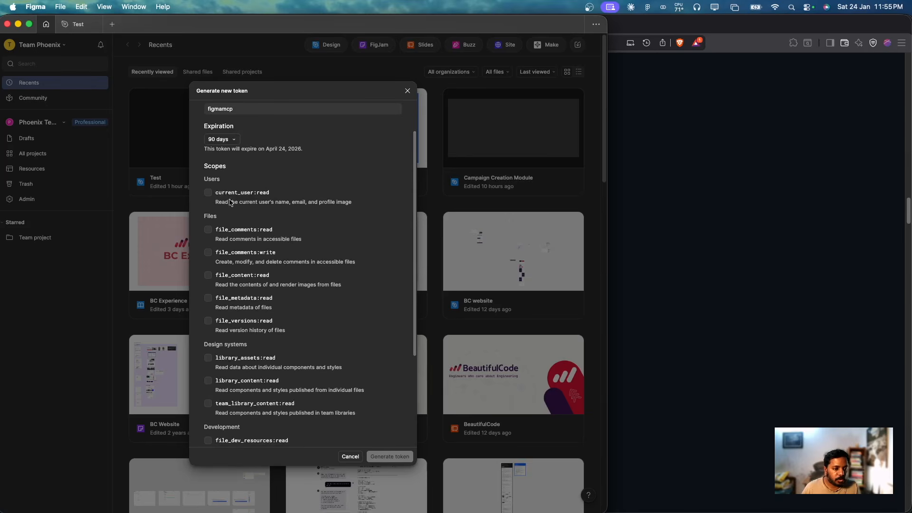
scroll(228, 204, down, 5)
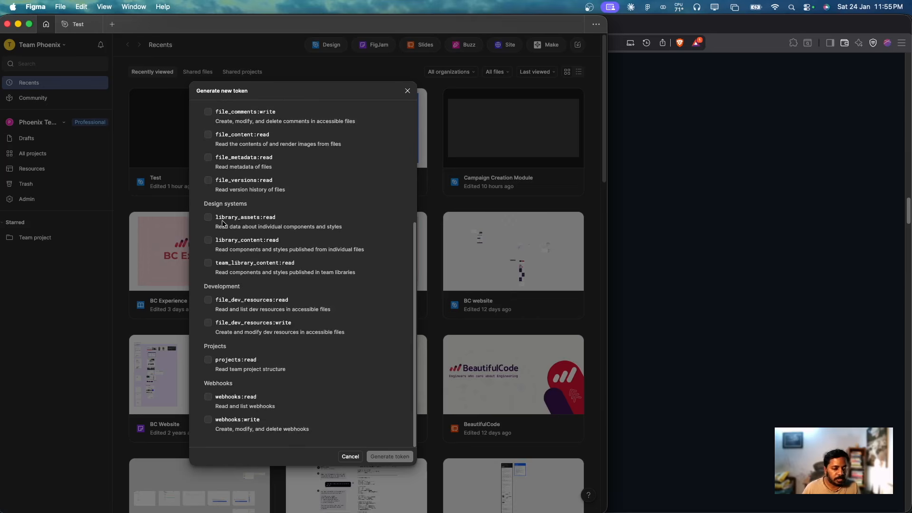
scroll(222, 222, up, 4)
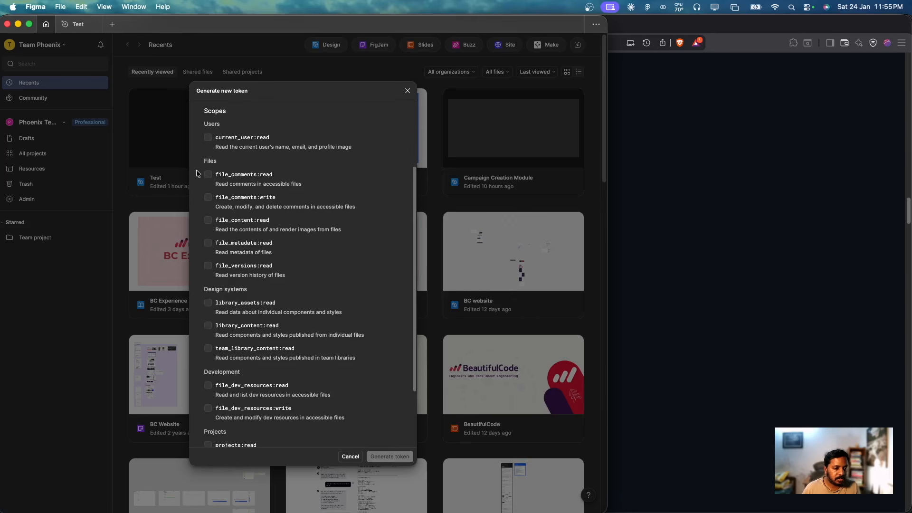
click(208, 139)
click(208, 176)
click(208, 199)
click(208, 222)
click(208, 244)
click(208, 267)
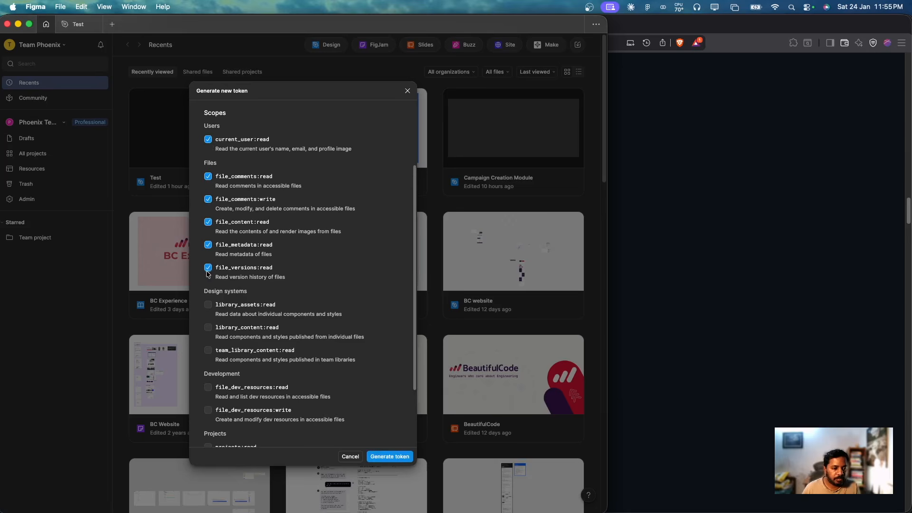
Grant the token all Design systems, Development, Projects and Webhooks scopes, and cancel its generation
scroll(209, 278, down, 1)
click(208, 281)
click(208, 304)
click(209, 326)
scroll(223, 328, down, 3)
click(208, 300)
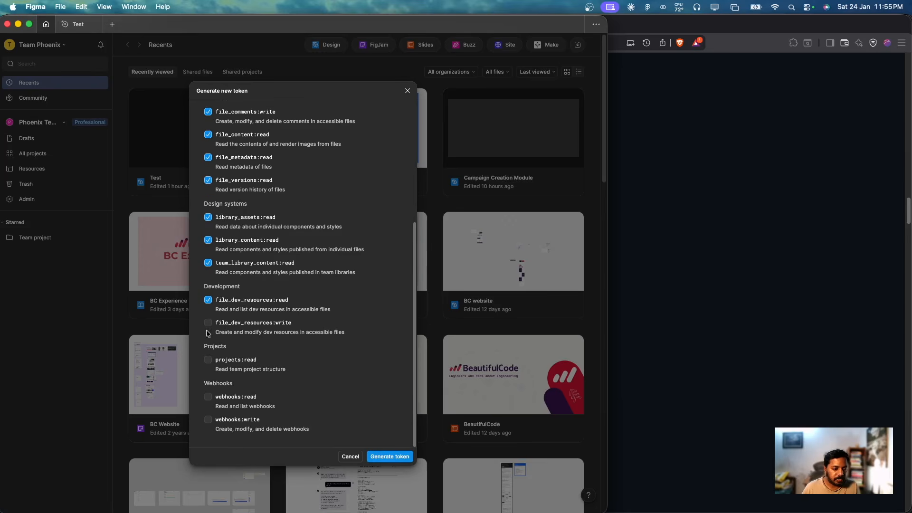
click(208, 323)
click(209, 360)
click(208, 398)
click(208, 421)
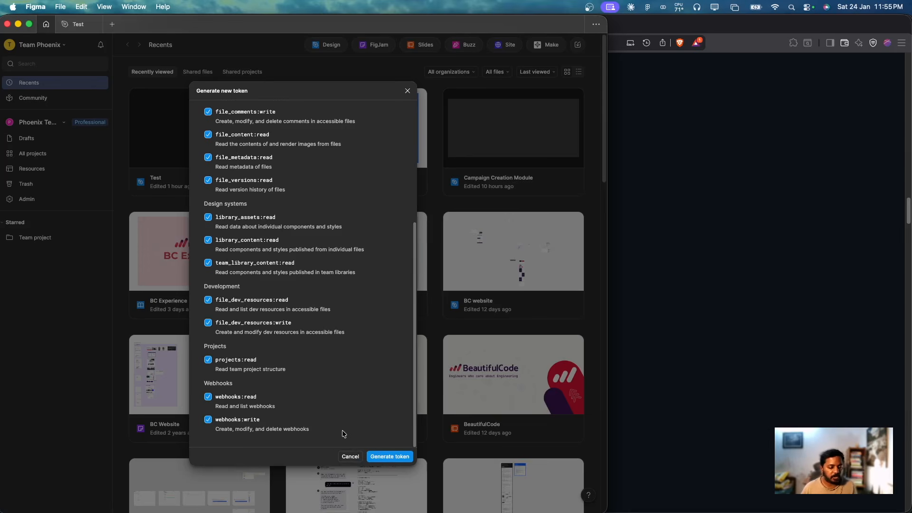
click(349, 457)
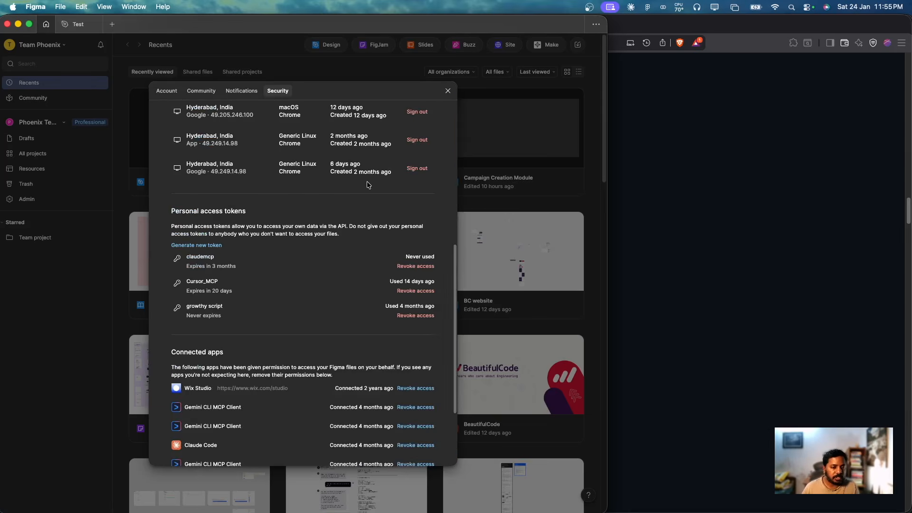
Switch to the browser and read the README's Step 3 instructions for configuring Claude Desktop
key(super+Tab)
scroll(290, 262, down, 2)
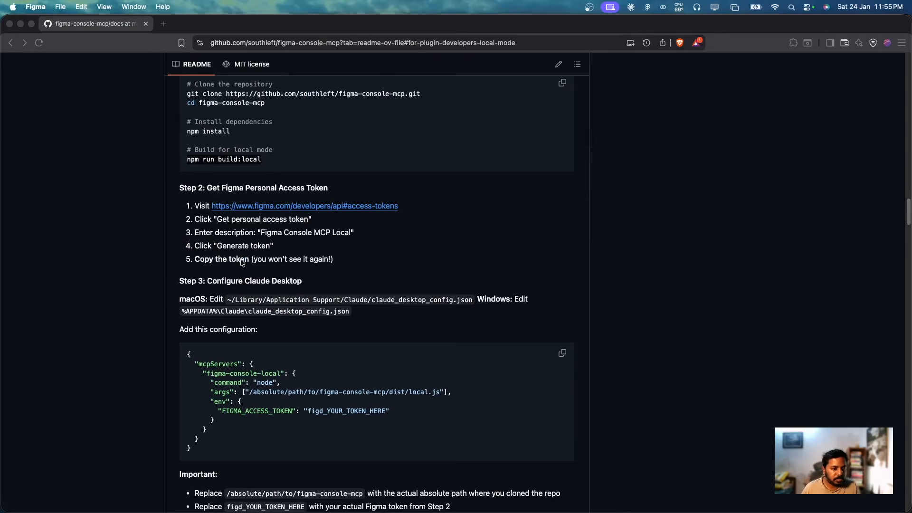
scroll(242, 263, down, 5)
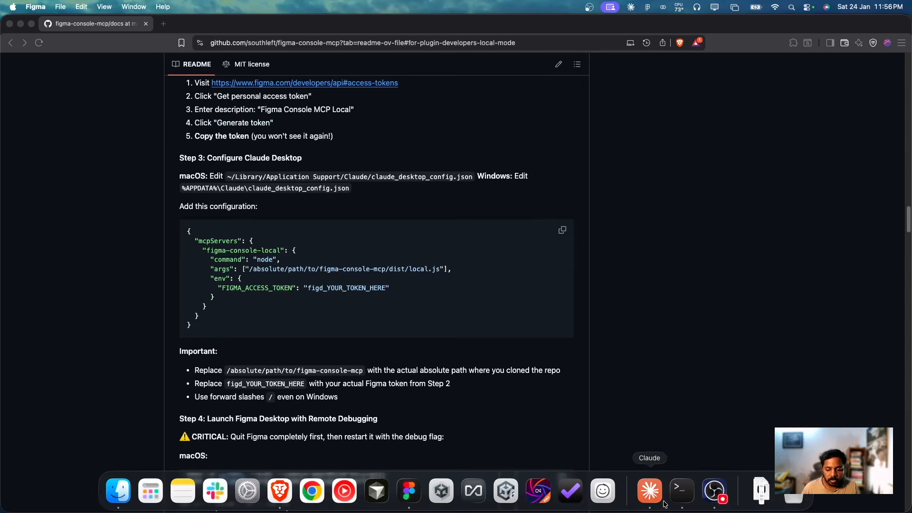
Switch to Claude, go to its developer settings for local MCP servers and reveal the server configuration file in Finder
click(661, 498)
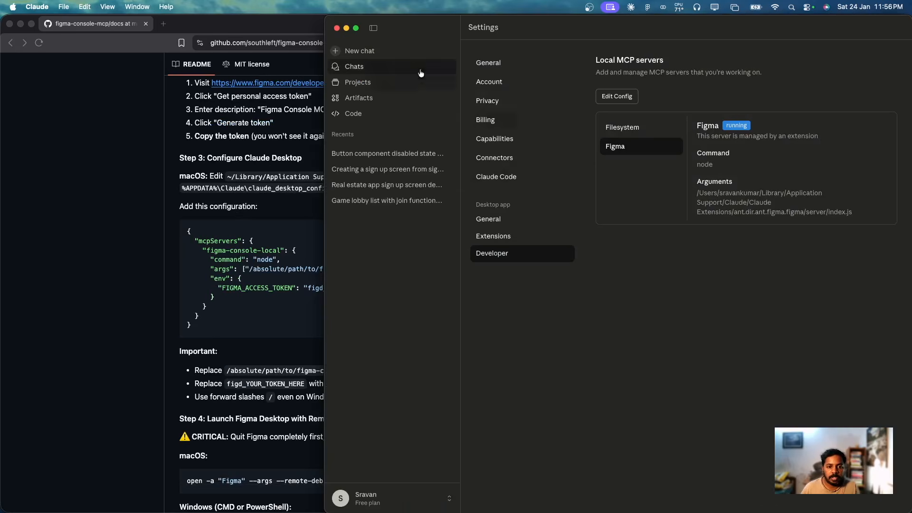
click(366, 501)
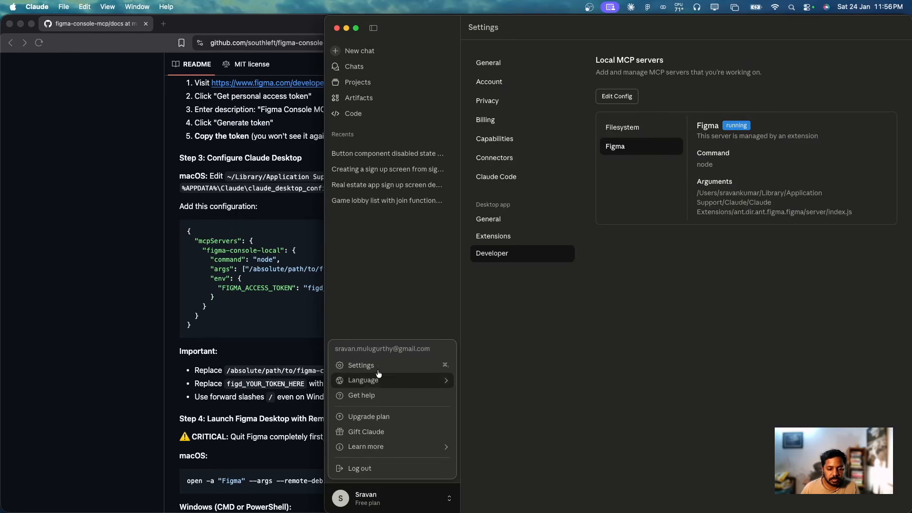
click(378, 365)
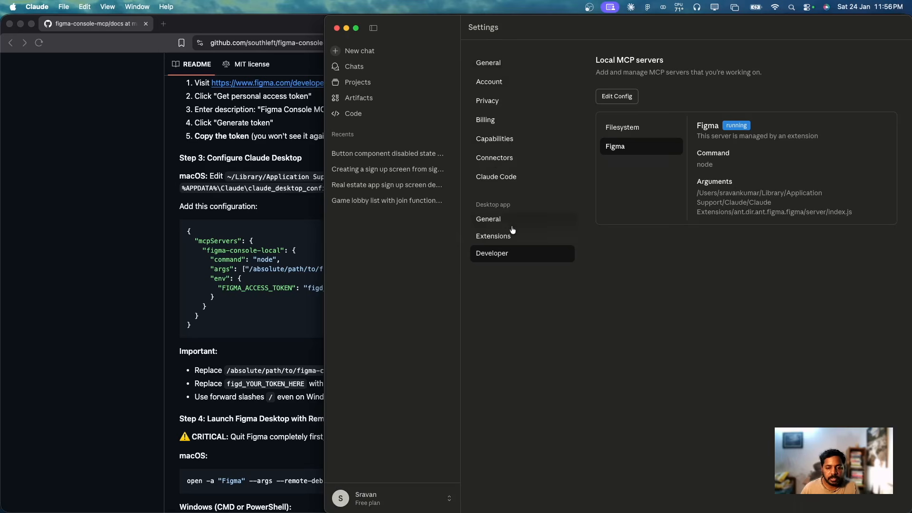
click(504, 257)
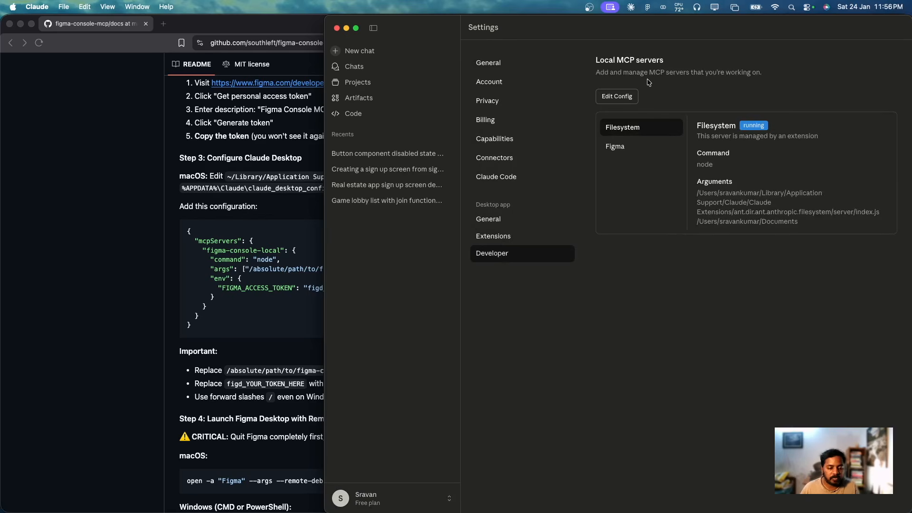
click(620, 97)
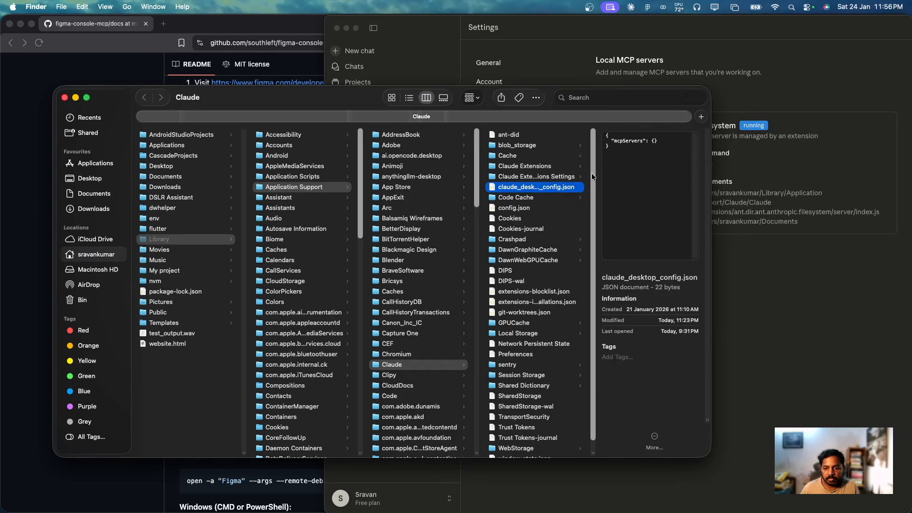
Open claude_desktop_config.json in the Cursor editor
right_click(560, 189)
mouse_move(617, 204)
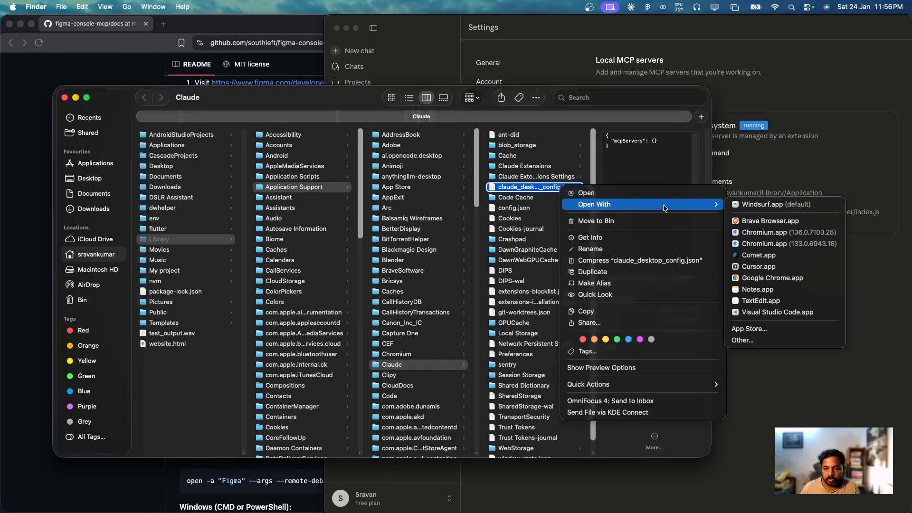
click(762, 204)
click(58, 90)
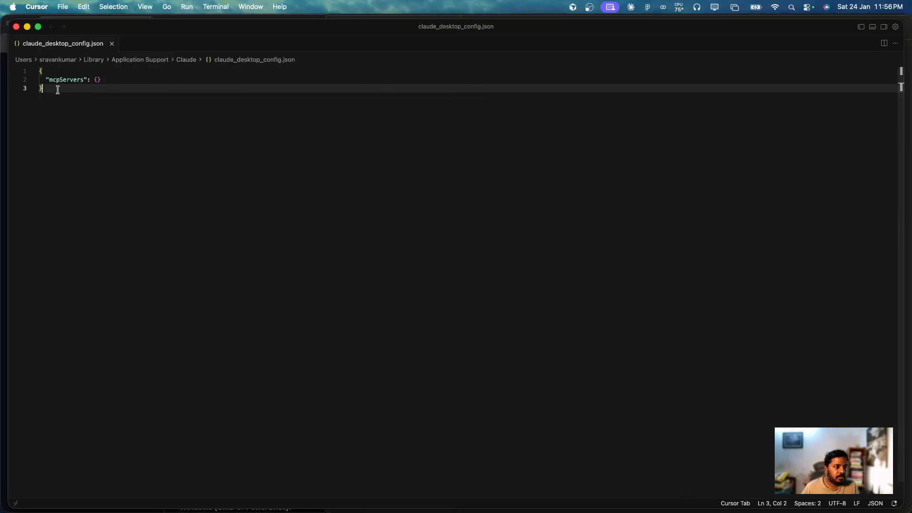
Copy the figma-console-local configuration from the README, replace the whole content of claude_desktop_config.json with it and save the file
mouse_move(247, 506)
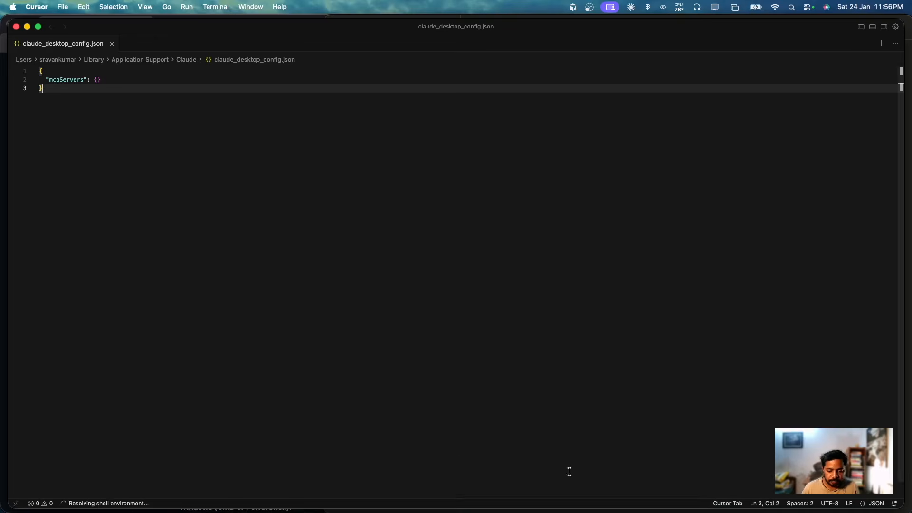
click(280, 492)
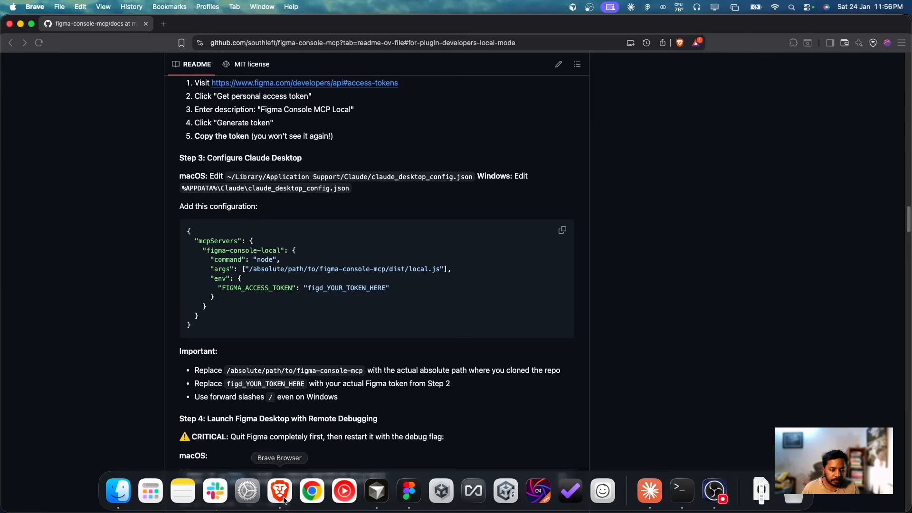
click(562, 230)
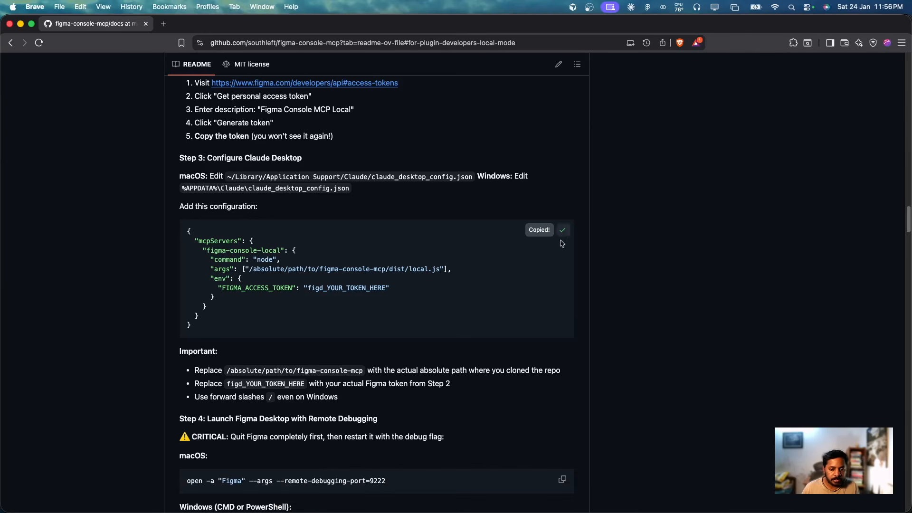
mouse_move(616, 512)
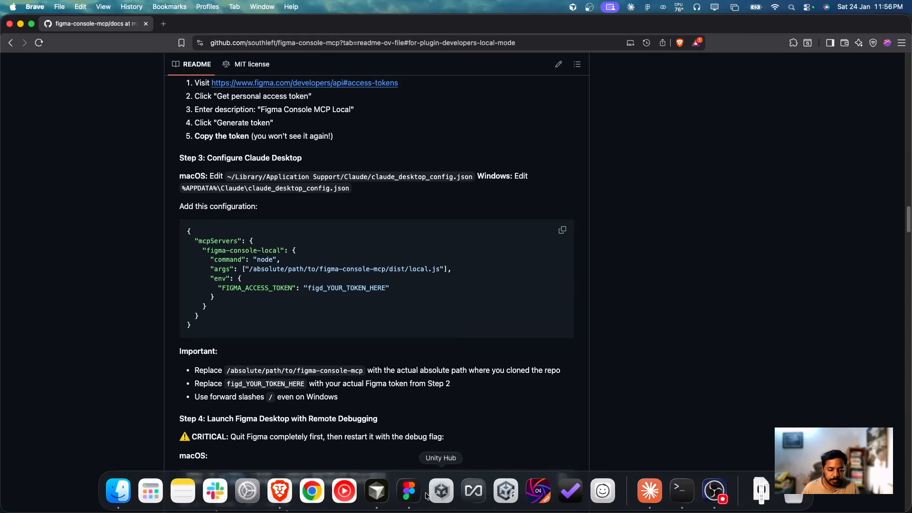
click(378, 494)
key(super+a)
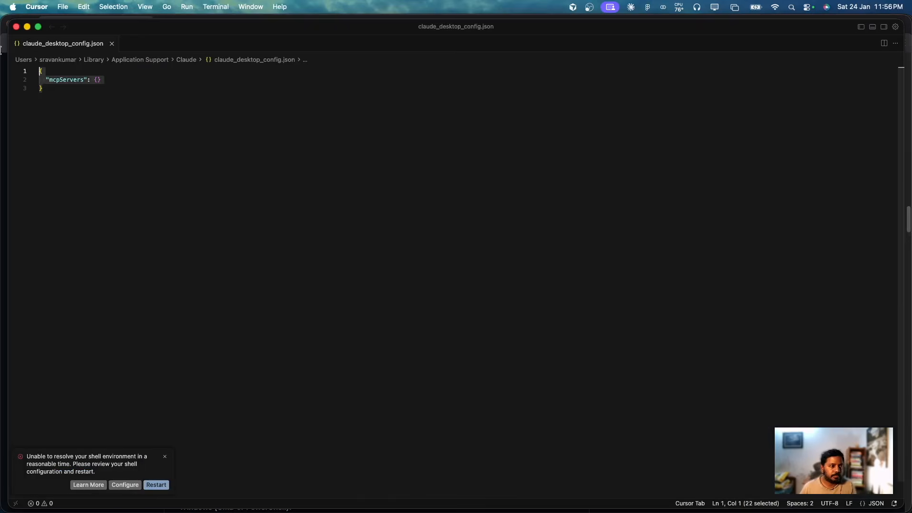
key(super+v)
click(241, 132)
key(super+s)
Replace the placeholder absolute/path/to in the args path with the home folder name followed by /Desktop, and save the file
click(240, 123)
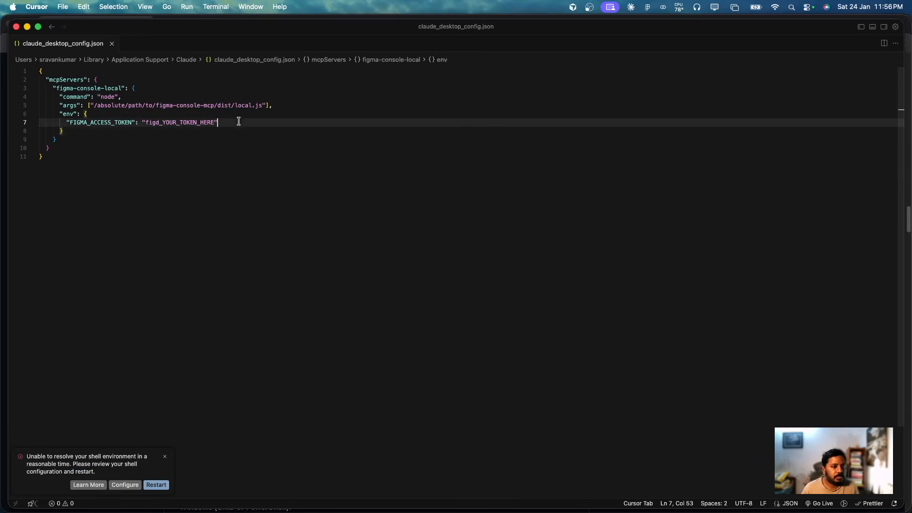
click(215, 123)
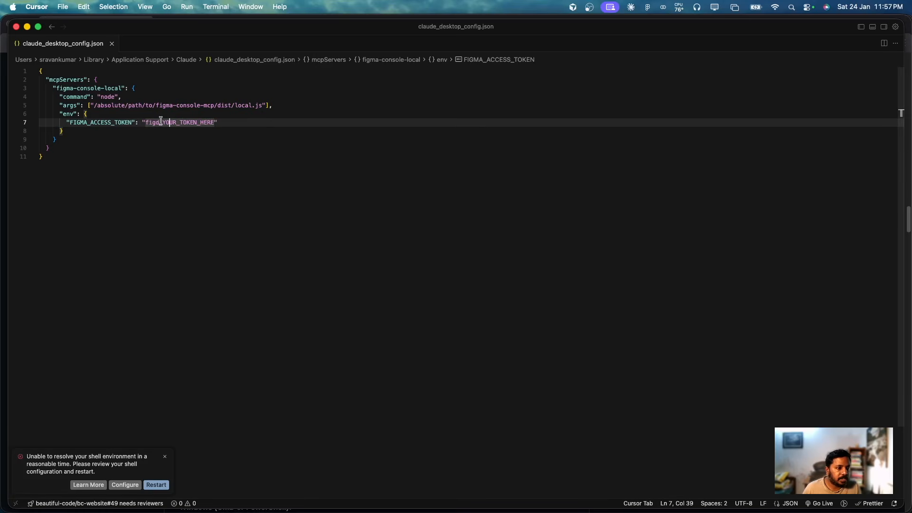
drag(97, 107, 141, 105)
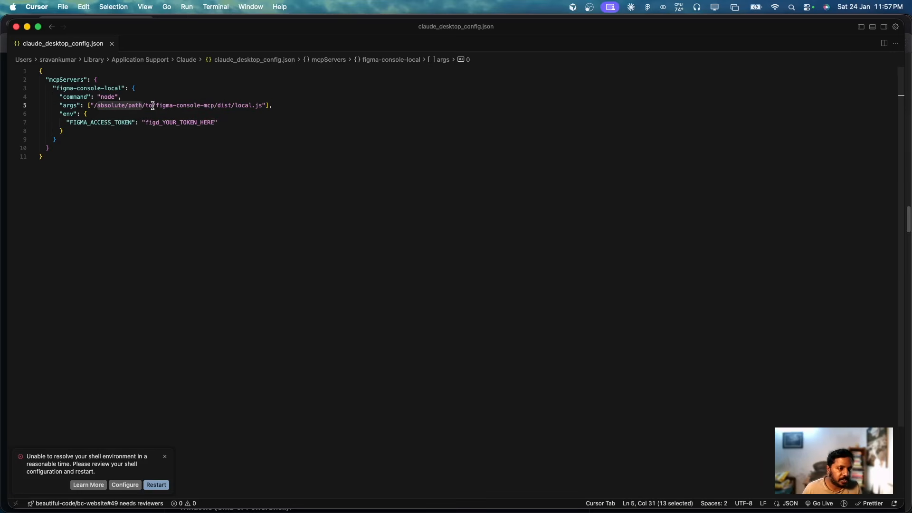
drag(152, 105, 97, 105)
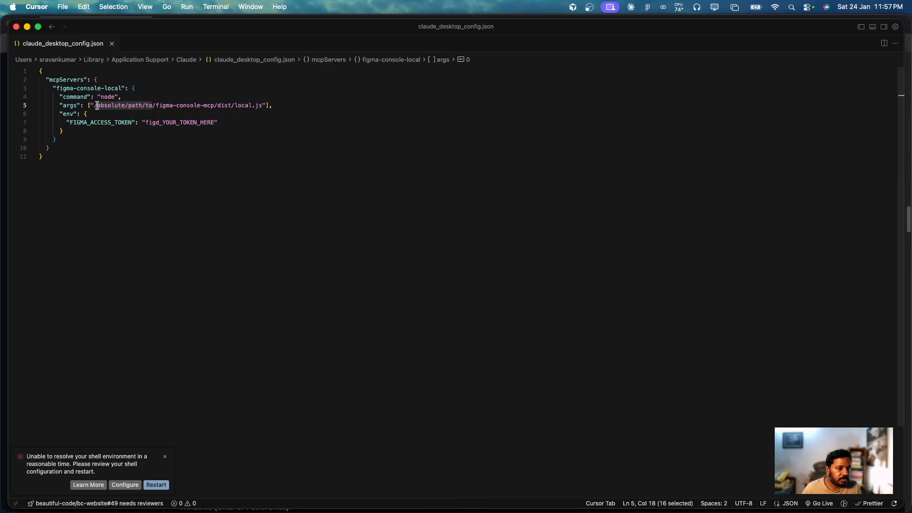
key(BackSpace)
text(sravankumar)
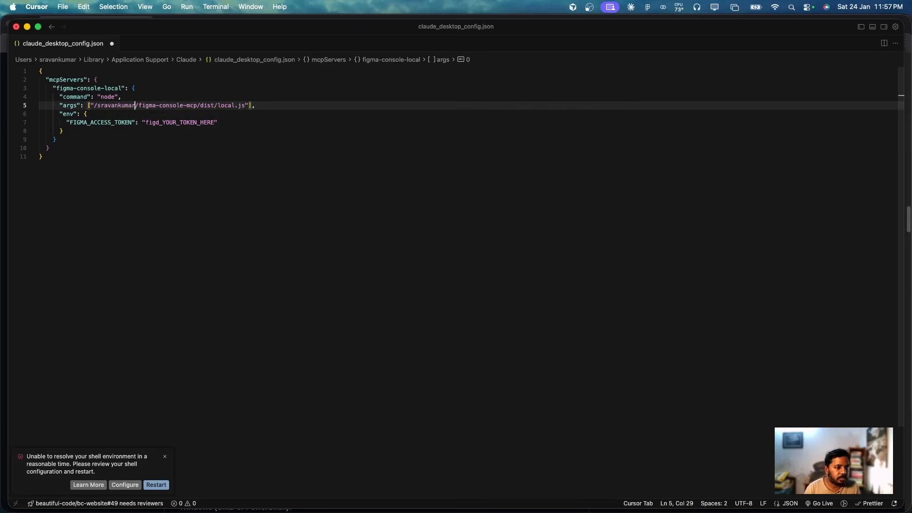
text(/)
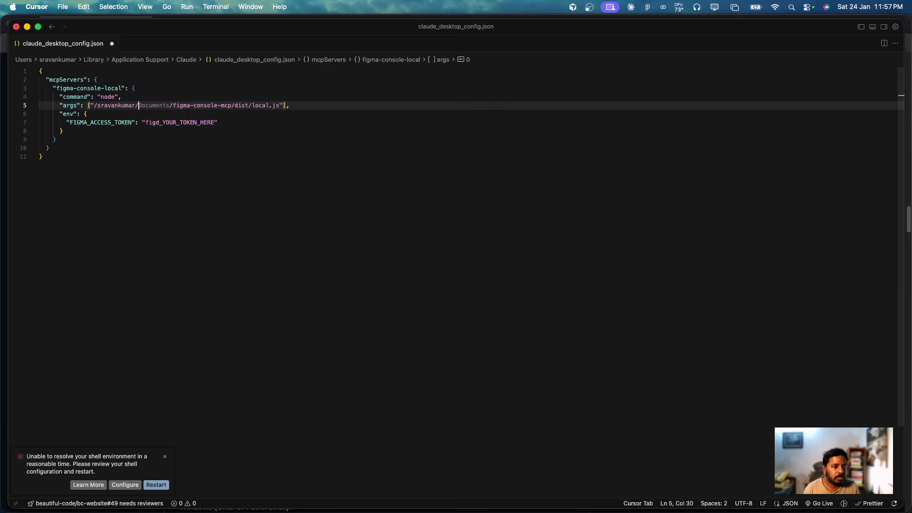
text(Desktop)
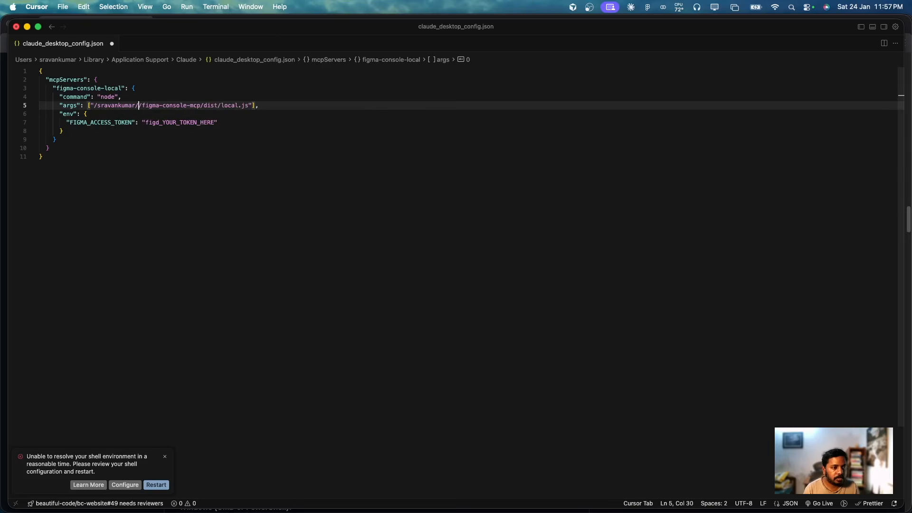
key(Down)
click(156, 106)
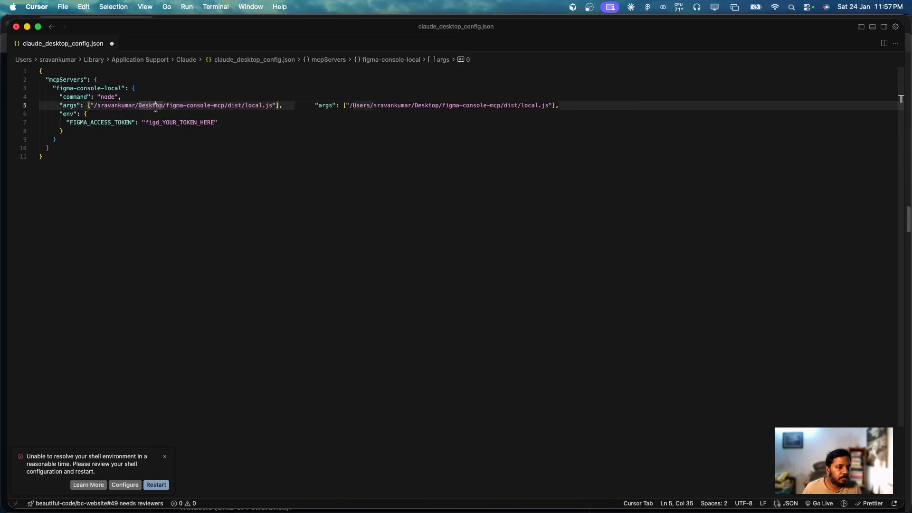
click(273, 155)
key(super+s)
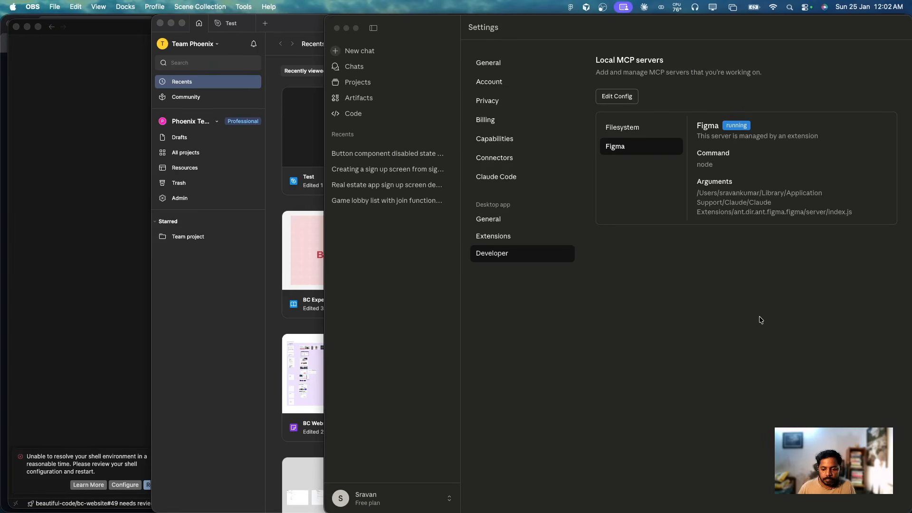
Switch to Claude, quit it completely and relaunch it
click(761, 319)
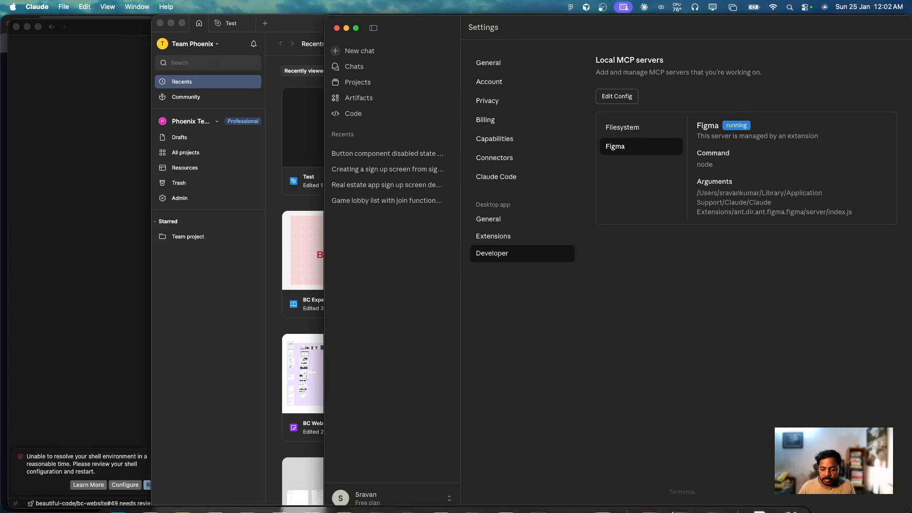
mouse_move(652, 499)
right_click(651, 498)
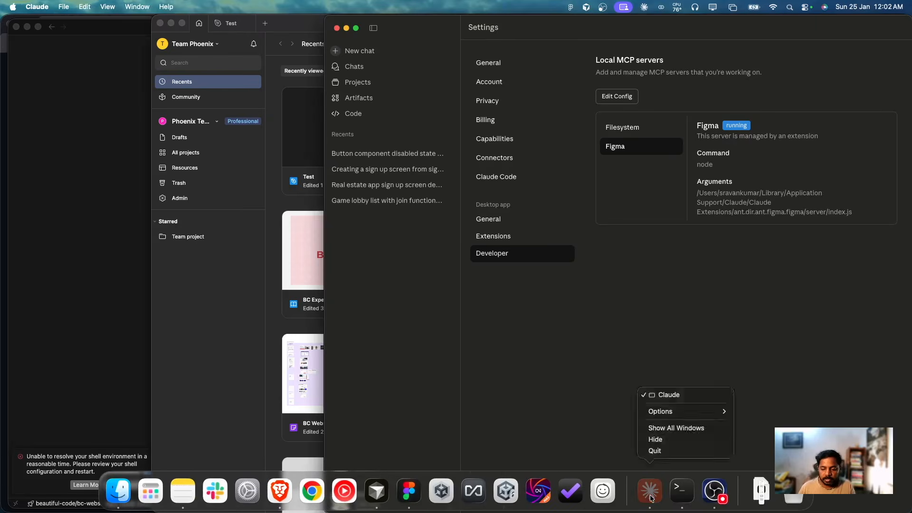
click(660, 451)
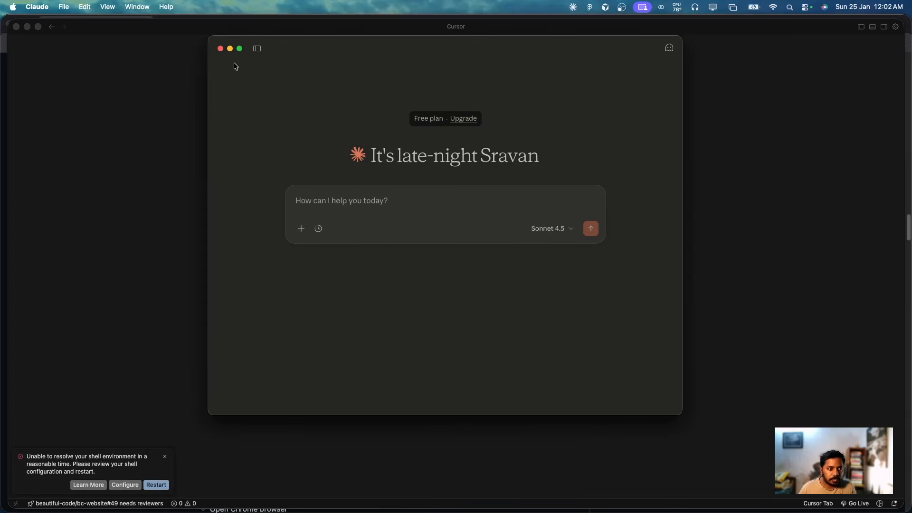
Go to Claude's developer settings and check the status and arguments of the figma-console-local server
click(257, 48)
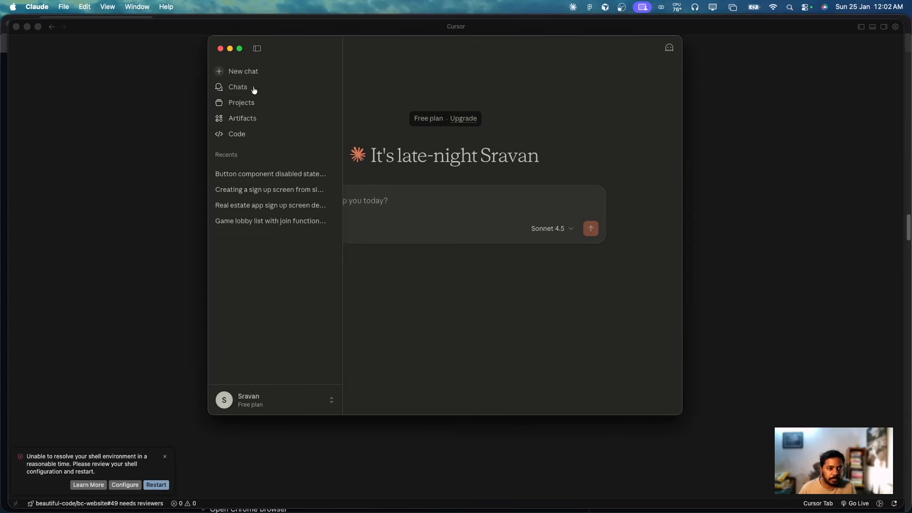
click(259, 402)
click(247, 265)
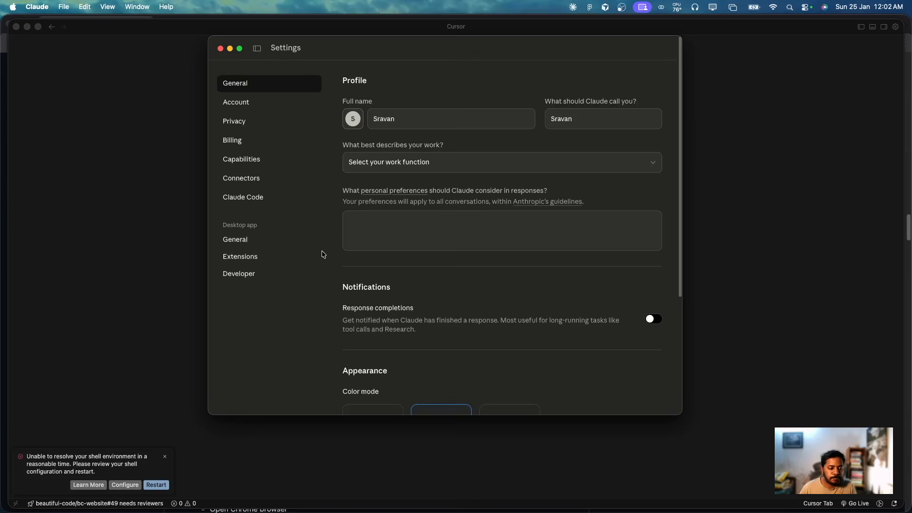
click(251, 275)
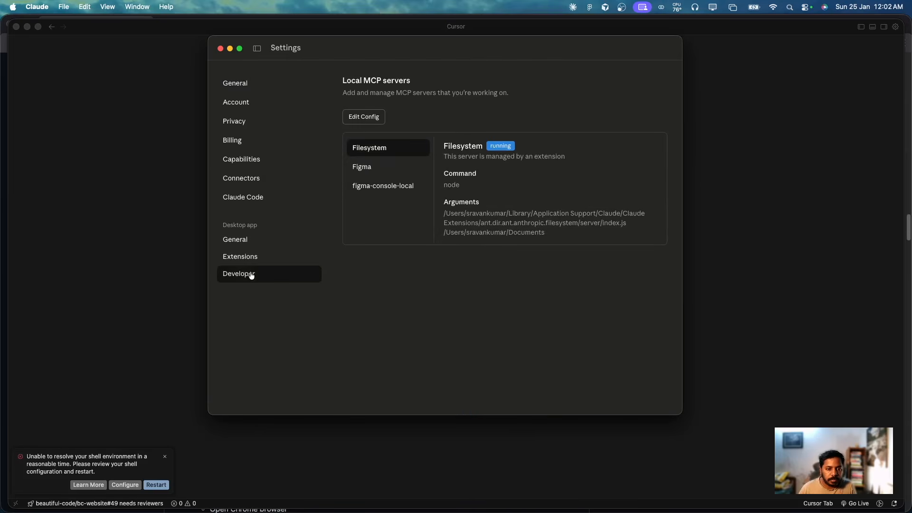
click(393, 189)
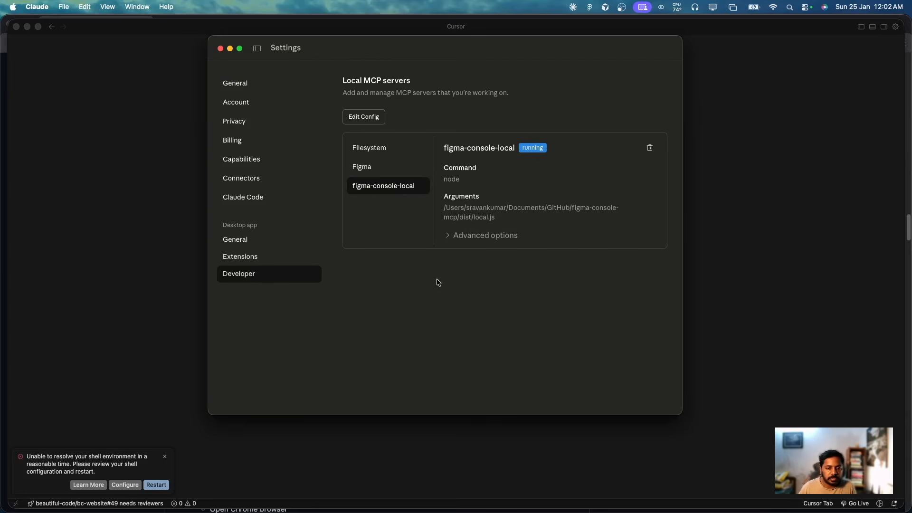
Return to the README in the browser, quit Figma completely and copy the macOS command that launches Figma with --remote-debugging-port=9222
key(super+Tab)
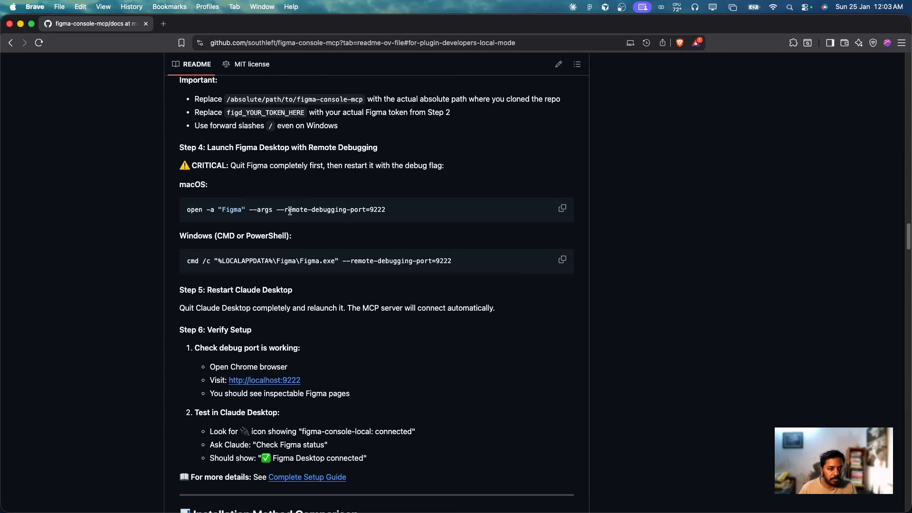
scroll(351, 219, up, 1)
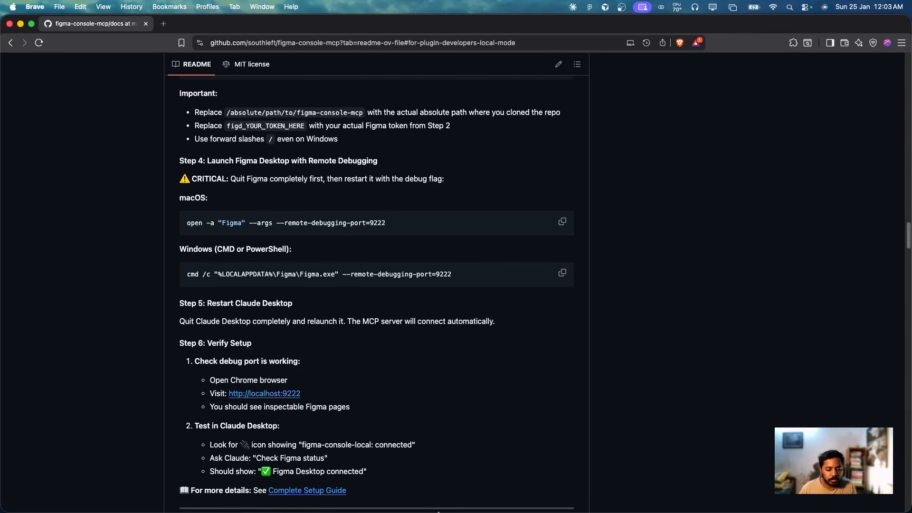
mouse_move(438, 512)
right_click(409, 490)
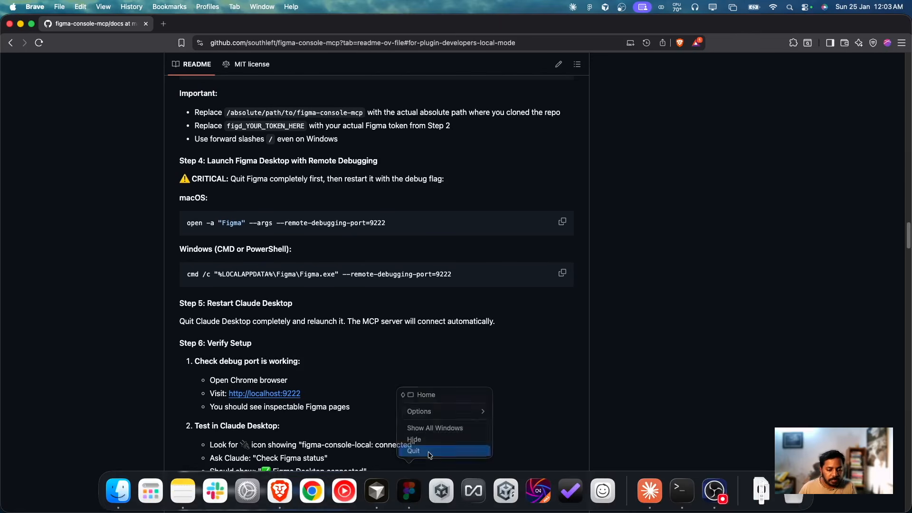
click(429, 455)
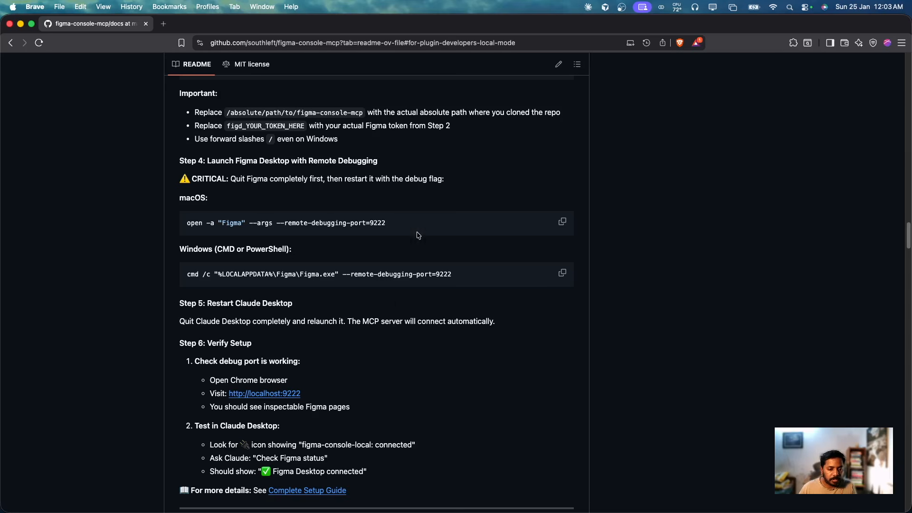
click(563, 222)
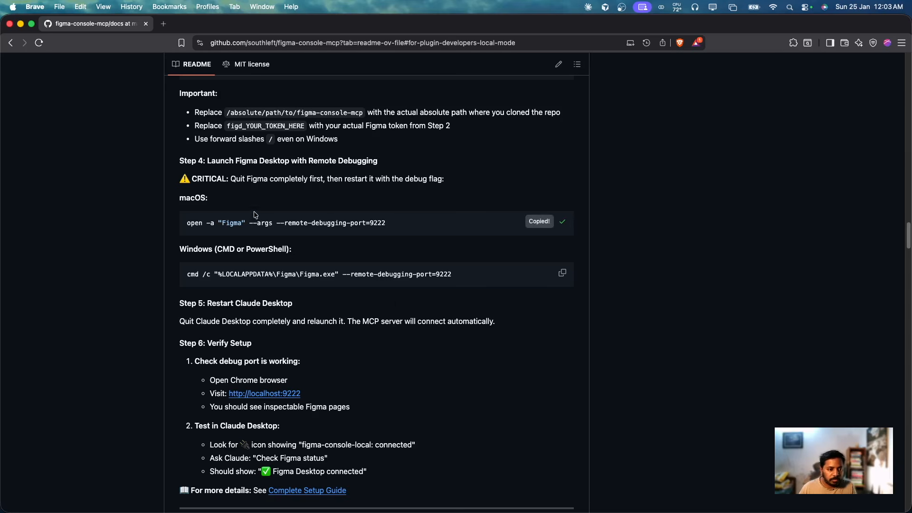
Switch to Terminal, go to the home directory in a new tab and run open -a "Figma" --args --remote-debugging-port=9222
mouse_move(576, 511)
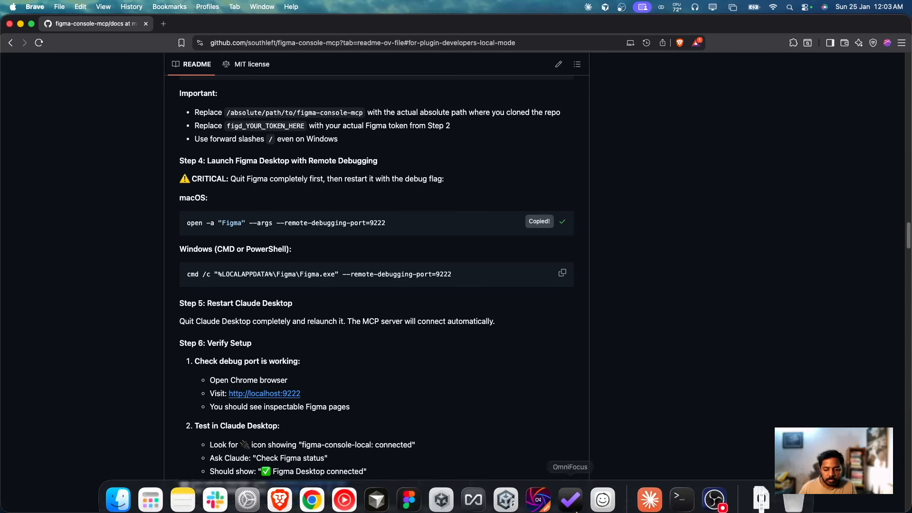
click(681, 499)
key(super+t)
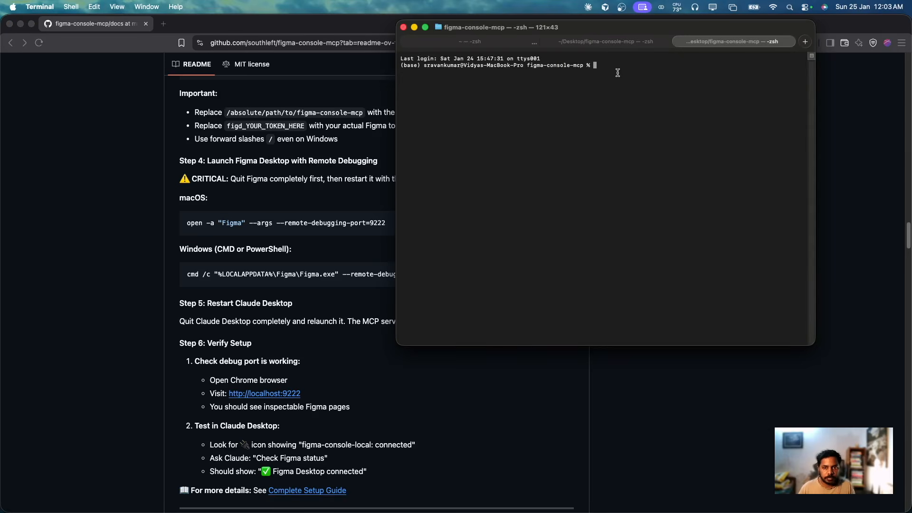
text(cd)
key(Return)
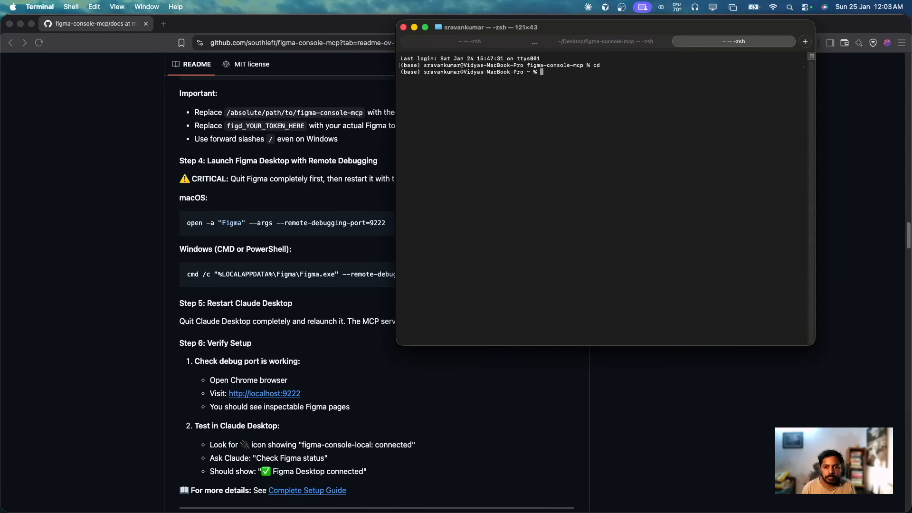
key(super+v)
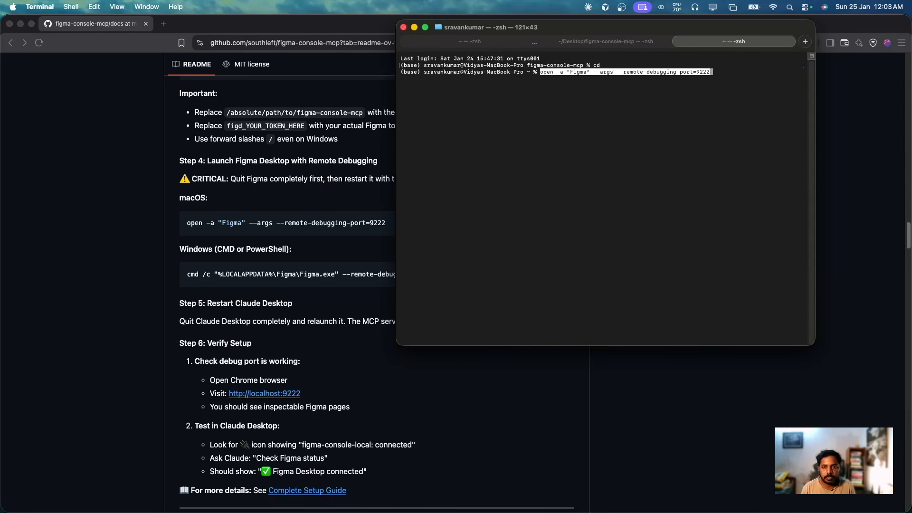
key(Return)
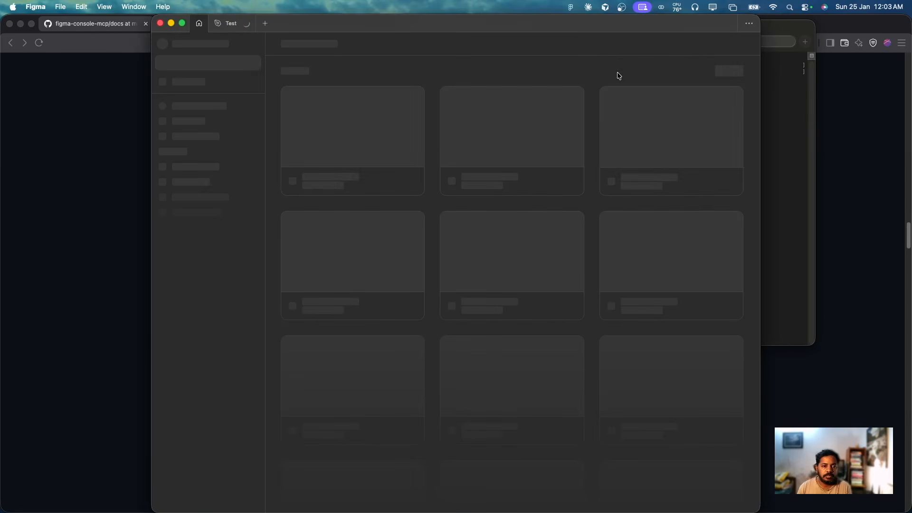
In the Figma file Test, import a development plugin from manifest.json in Documents/GitHub/figma-console-mcp/figma-desktop-bridge
click(233, 23)
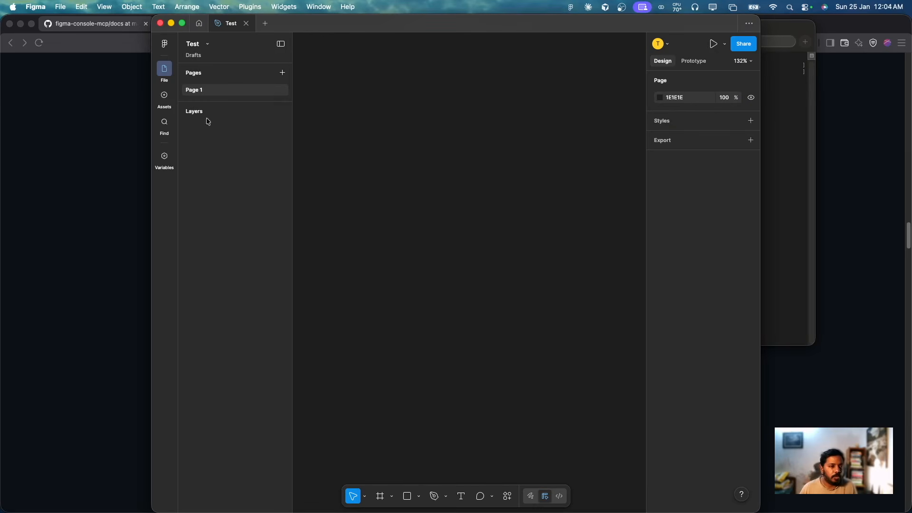
click(167, 46)
mouse_move(194, 172)
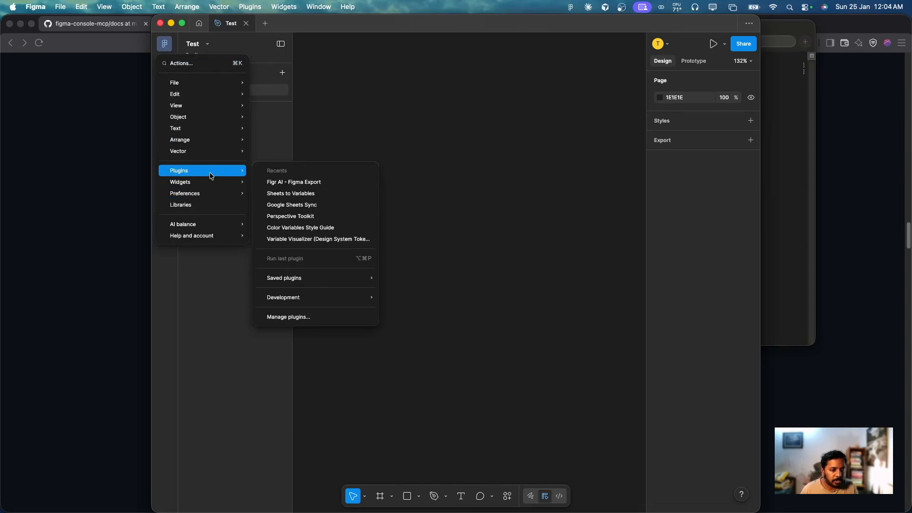
mouse_move(328, 298)
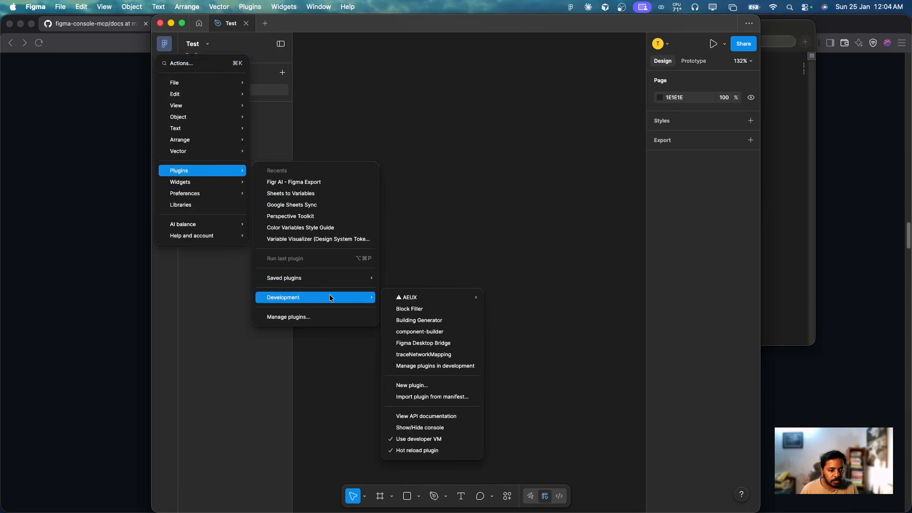
click(444, 400)
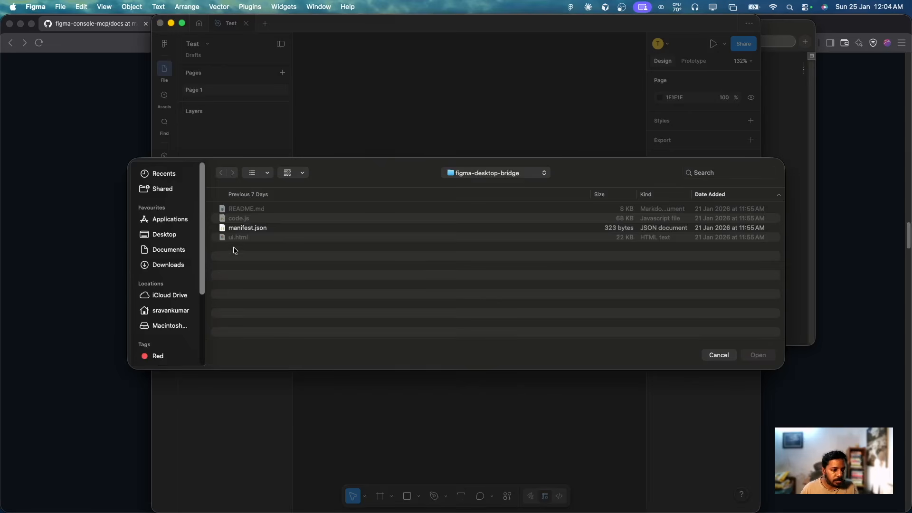
click(182, 252)
double_click(241, 210)
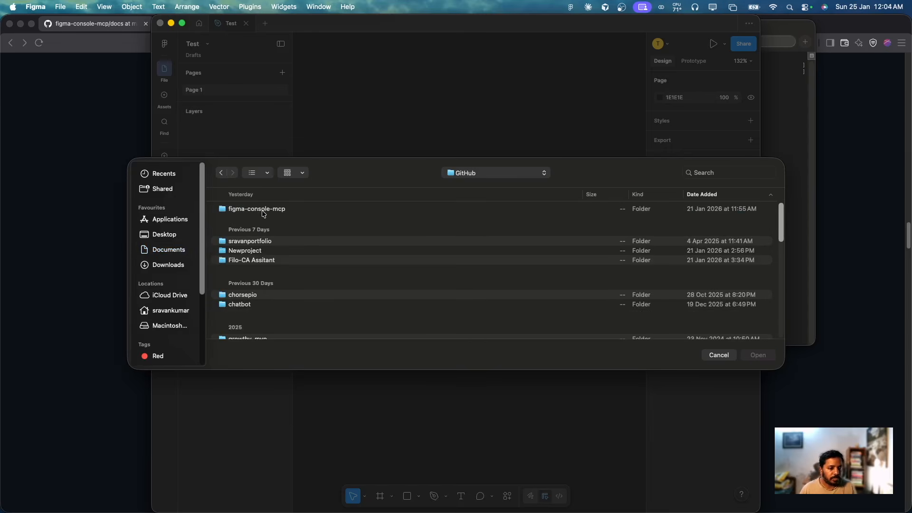
double_click(285, 210)
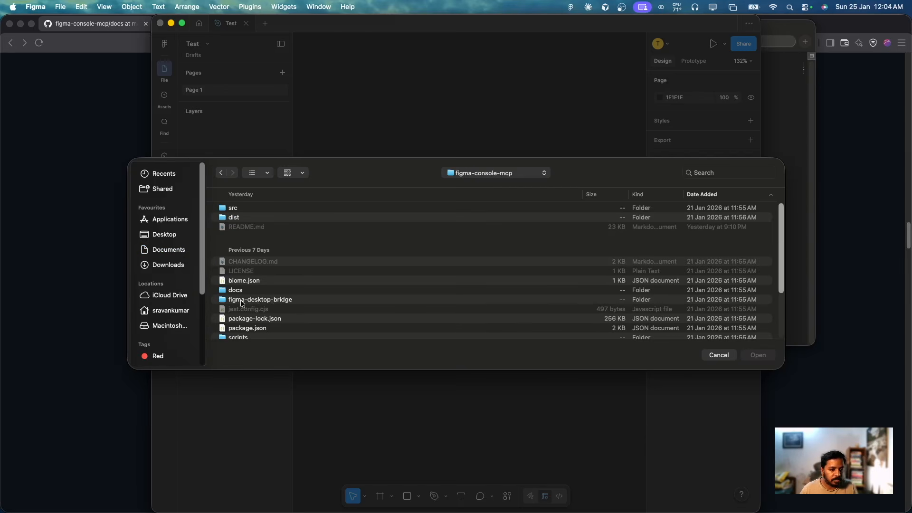
double_click(273, 300)
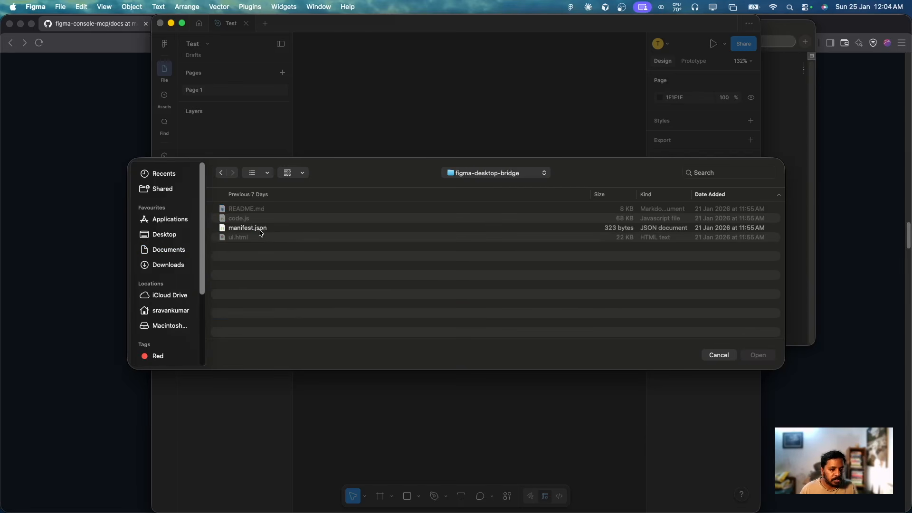
click(261, 230)
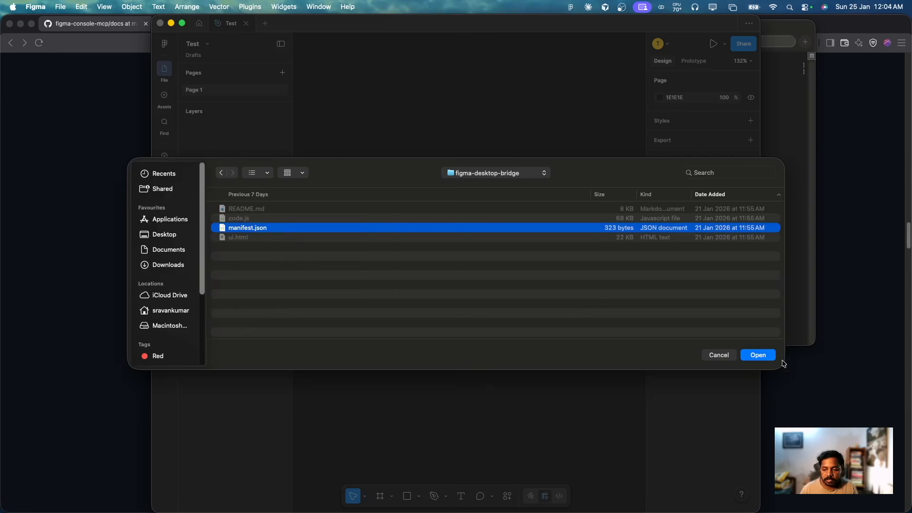
click(759, 355)
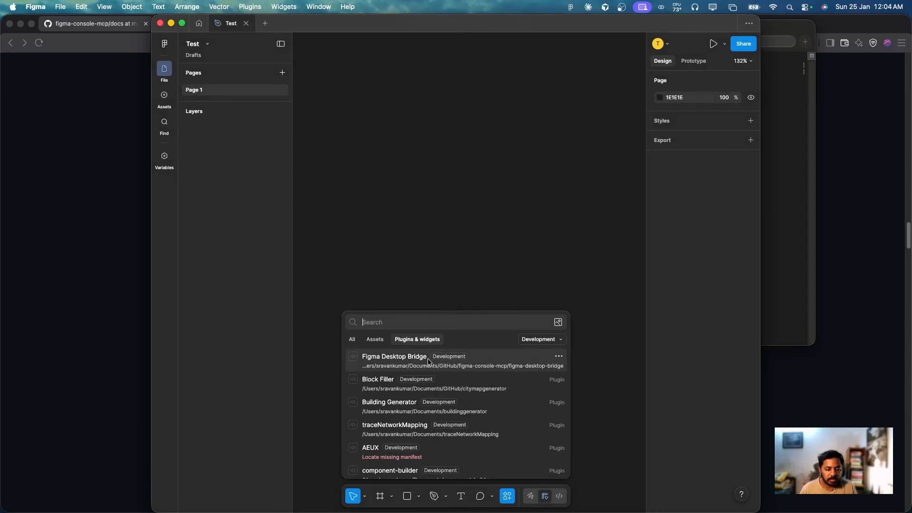
Run the Figma Desktop Bridge development plugin, move its window onto the canvas, and run it again from the recent actions
click(408, 360)
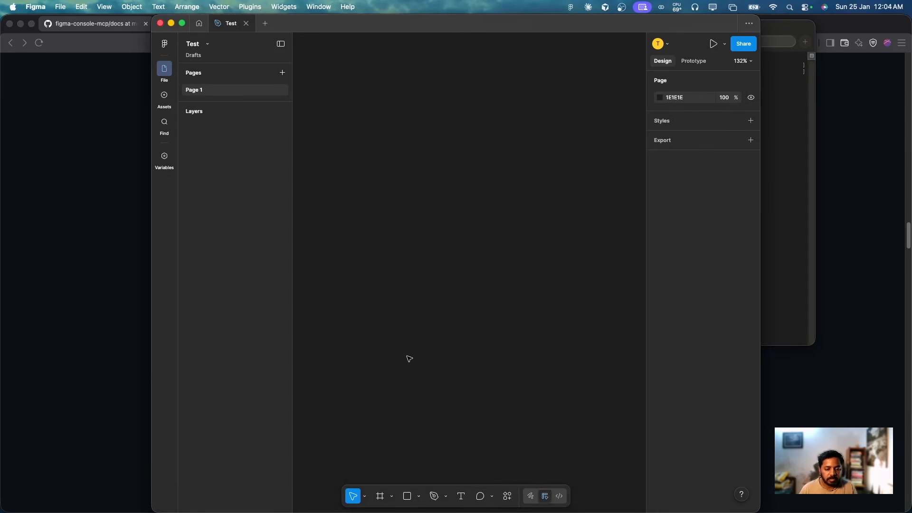
drag(724, 140, 515, 160)
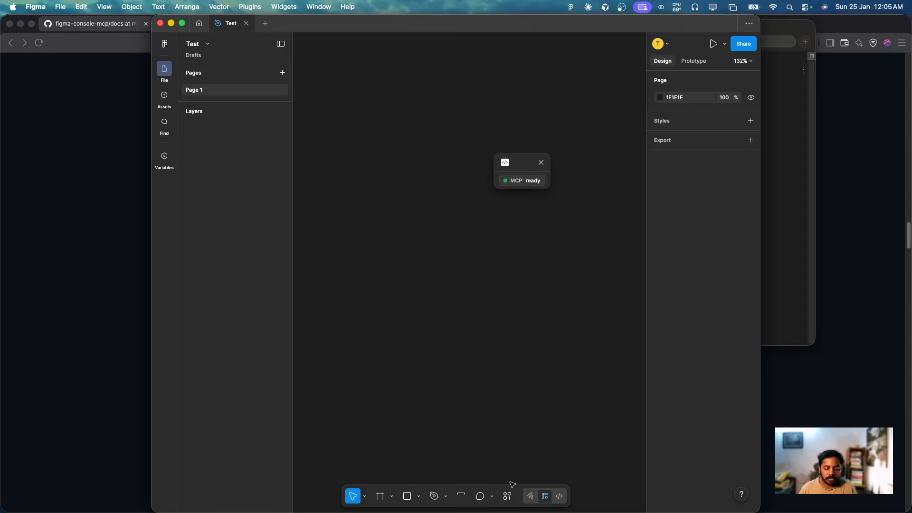
click(508, 495)
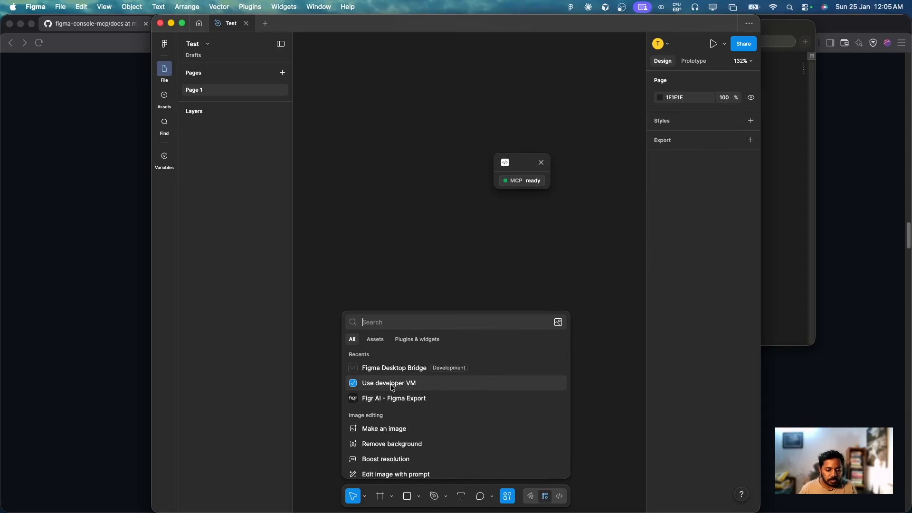
click(394, 367)
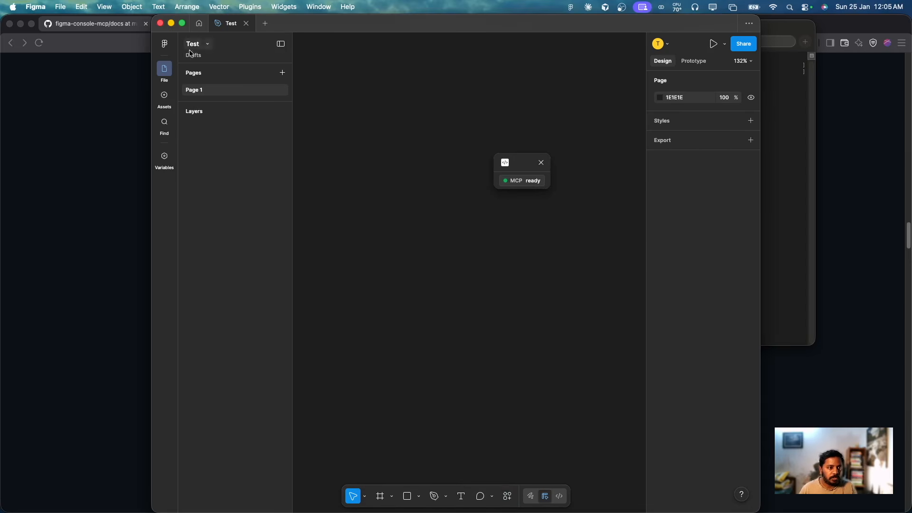
Check the Use developer VM setting among the plugin development options without changing it
click(164, 46)
mouse_move(224, 172)
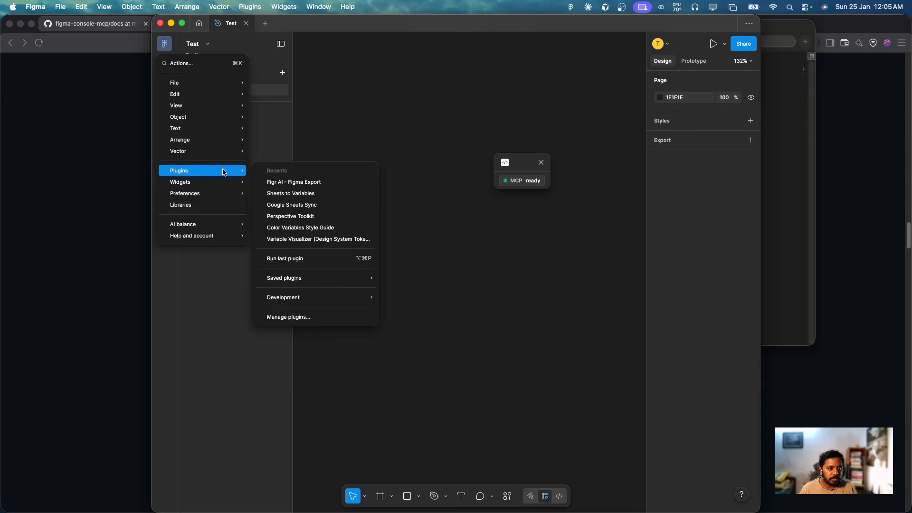
mouse_move(321, 301)
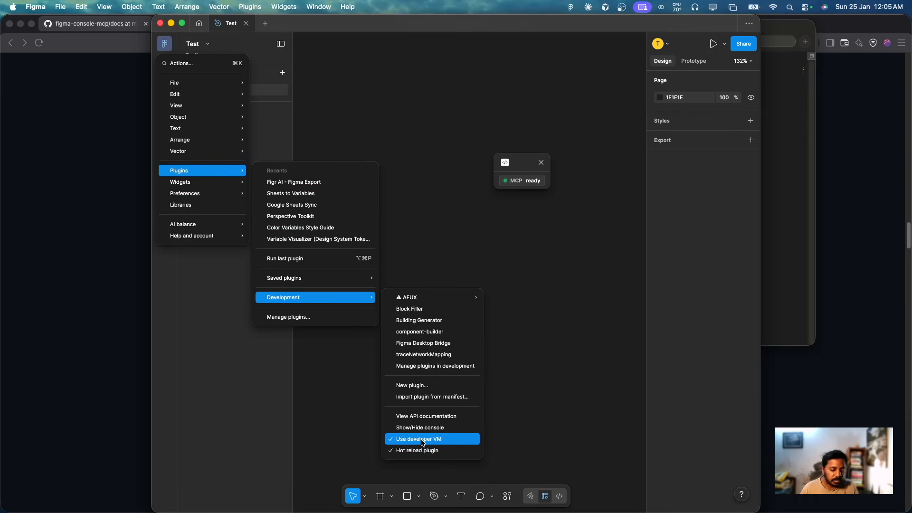
click(539, 268)
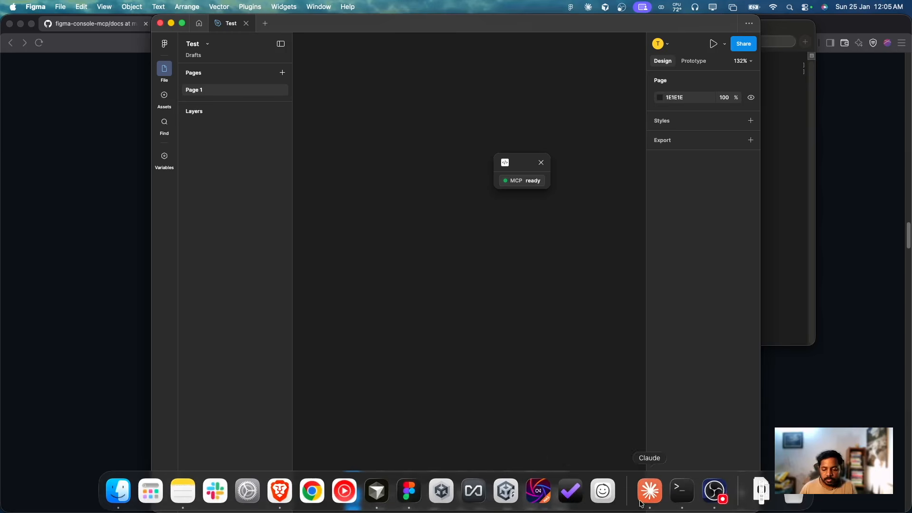
Switch to Claude and ask it to create 2-tier color variables based on tailwindcss inside the open Figma project Test
click(649, 494)
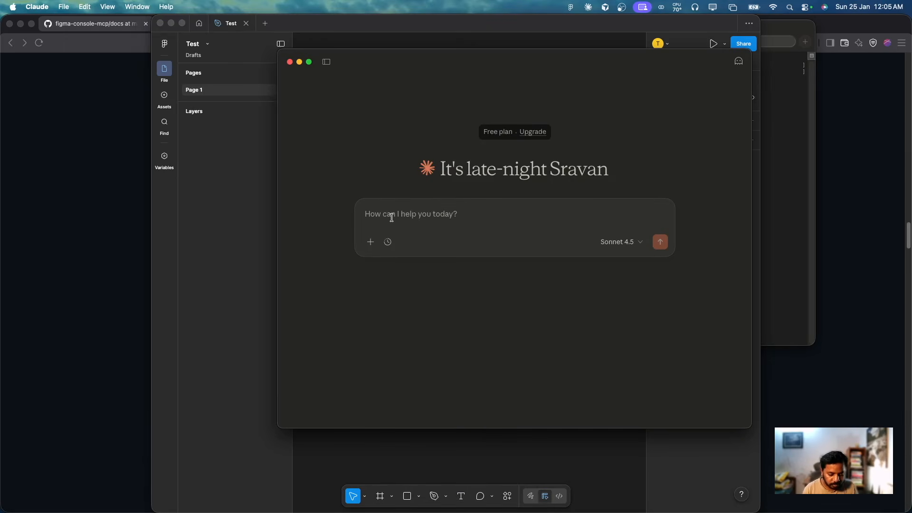
text(Create variables in 2-tier format based on tailwindcss particularly for colors inside figma. There a project Test that is open create variab)
text(les inside it.)
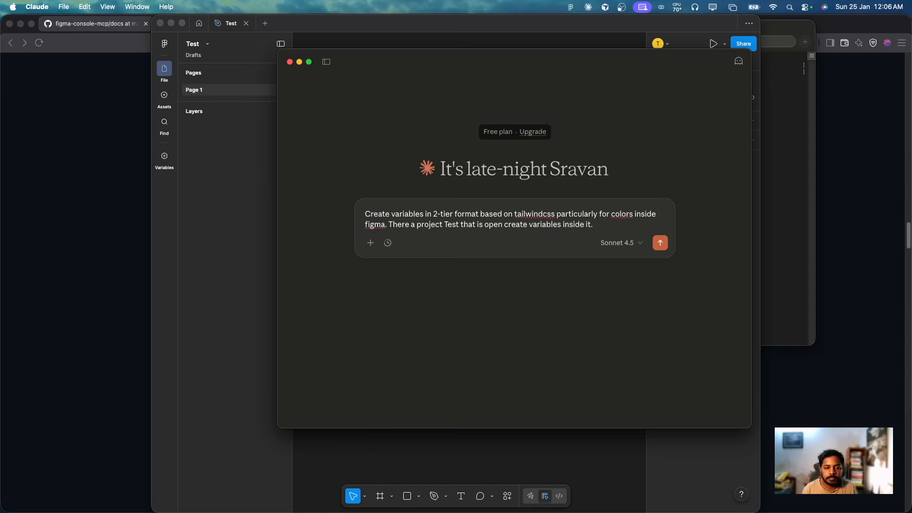
key(Return)
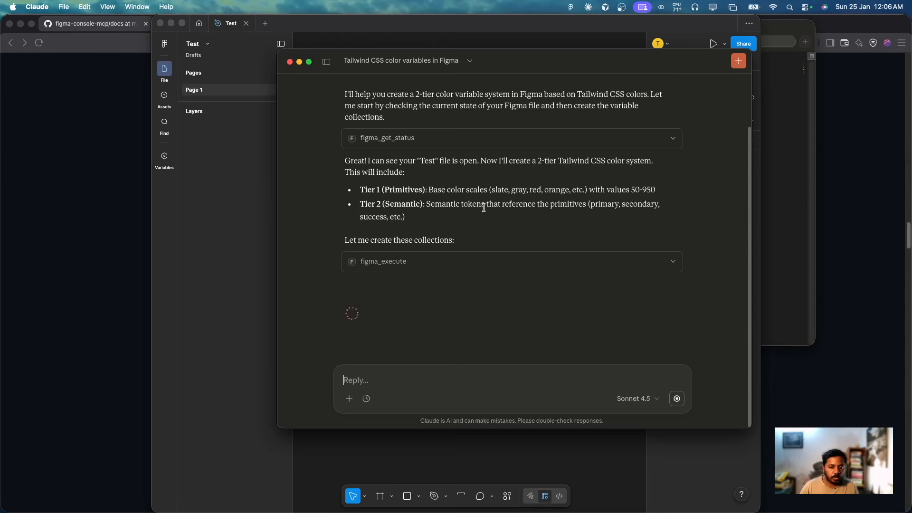
Expand both figma_execute calls in Claude's reply and examine the code that creates the Tailwind color collections
click(482, 262)
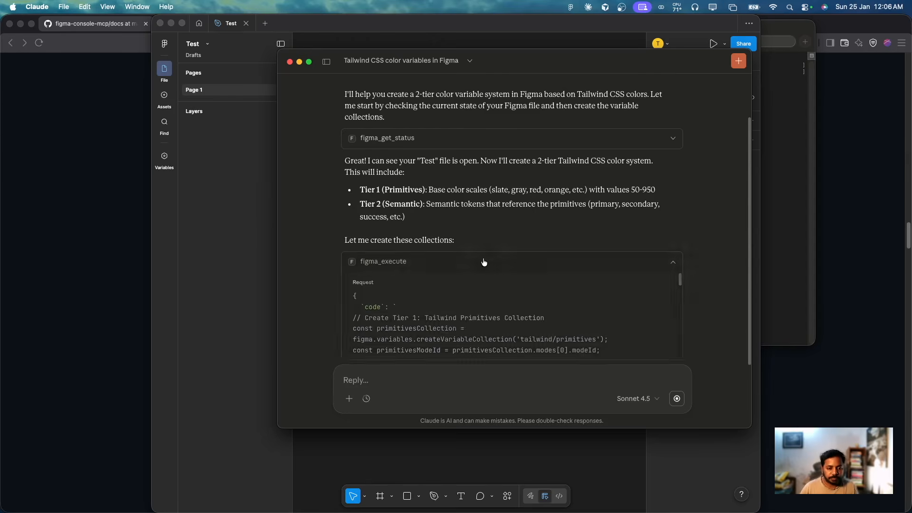
scroll(462, 233, down, 15)
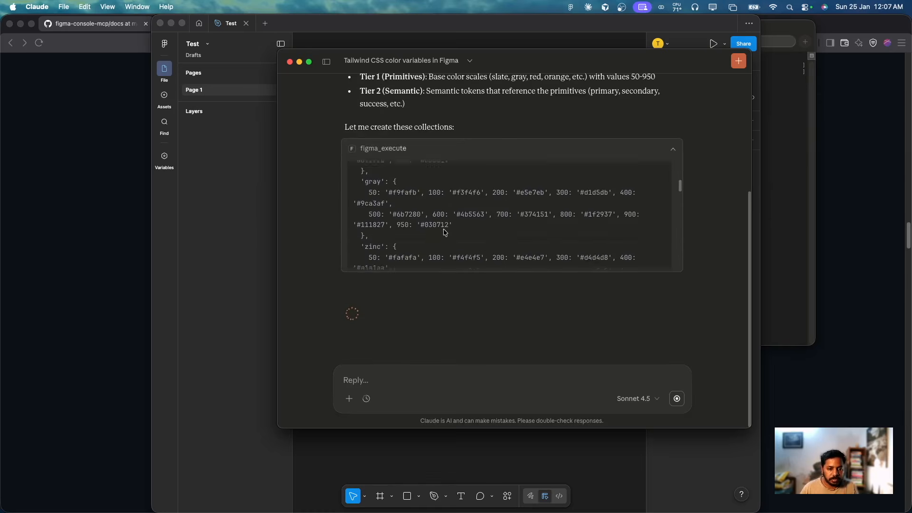
scroll(442, 234, down, 10)
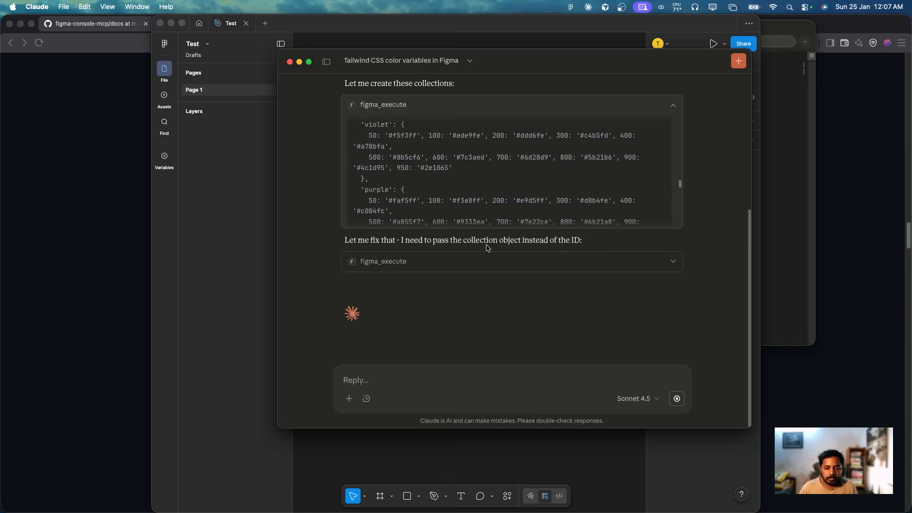
click(523, 266)
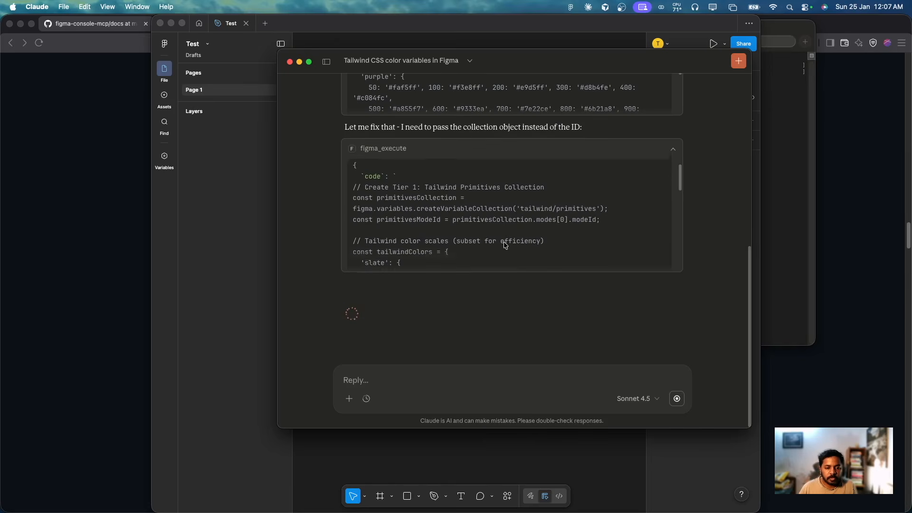
scroll(503, 243, down, 5)
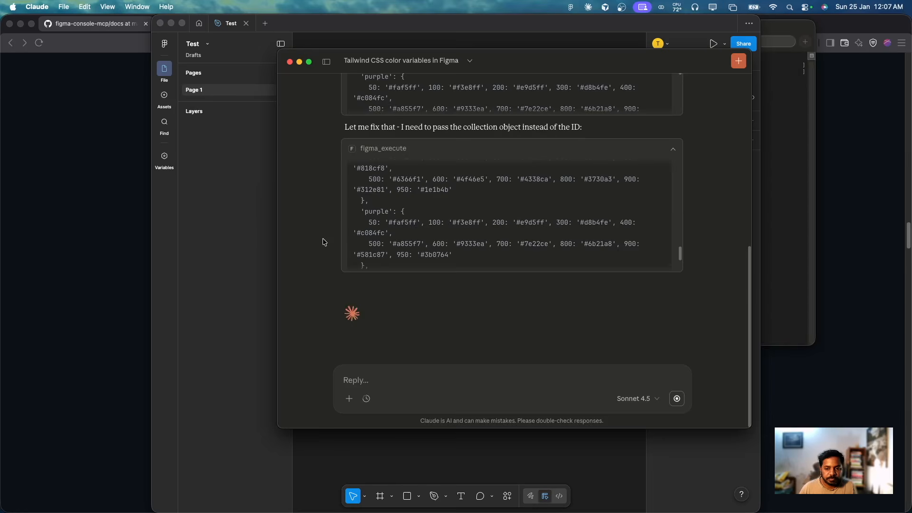
scroll(322, 240, up, 5)
Switch to Figma, show the populated tailwind/primitives variable collection in the expanded view and review its color scales
key(super+Tab)
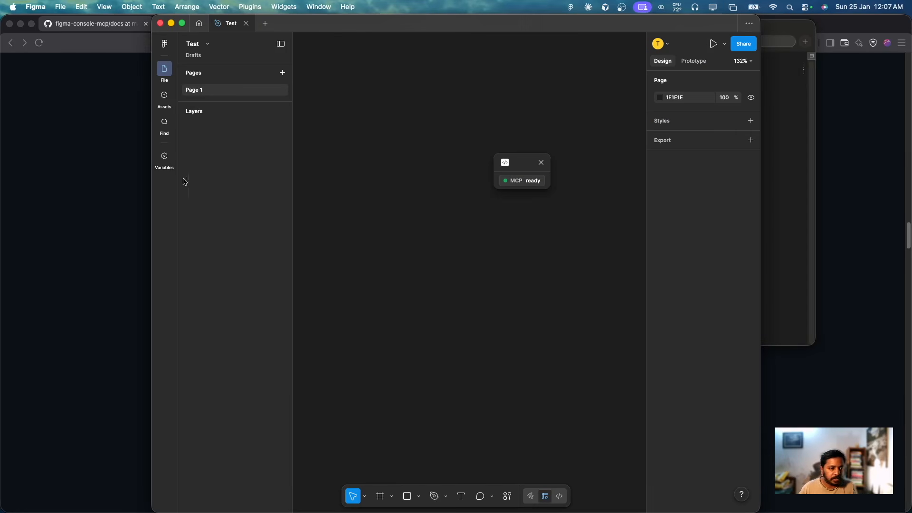
click(165, 157)
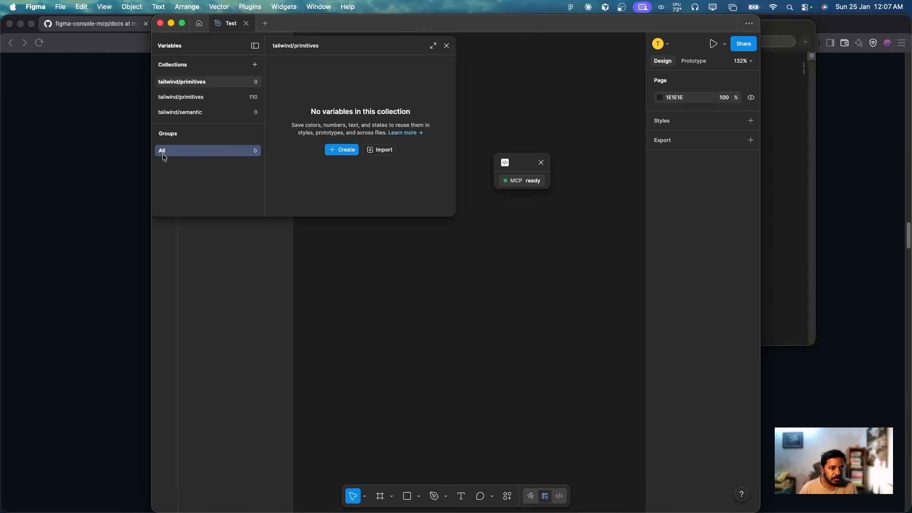
click(188, 101)
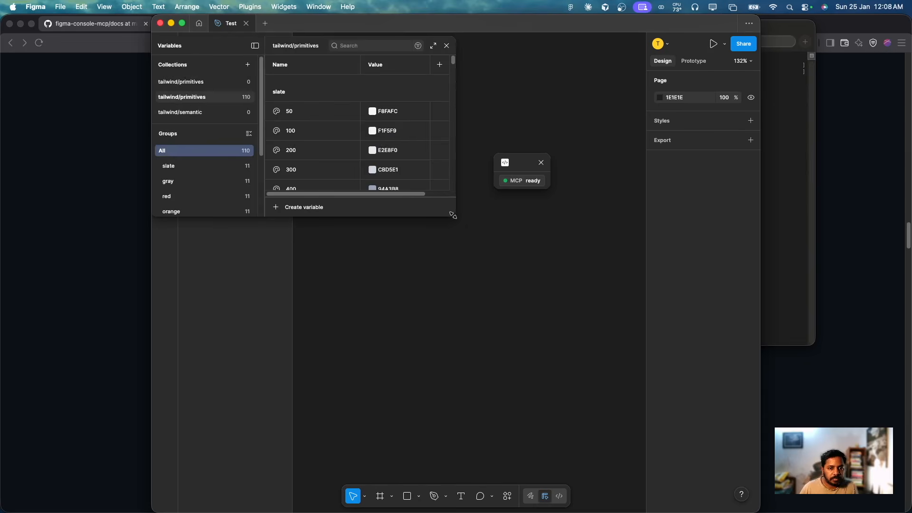
click(434, 46)
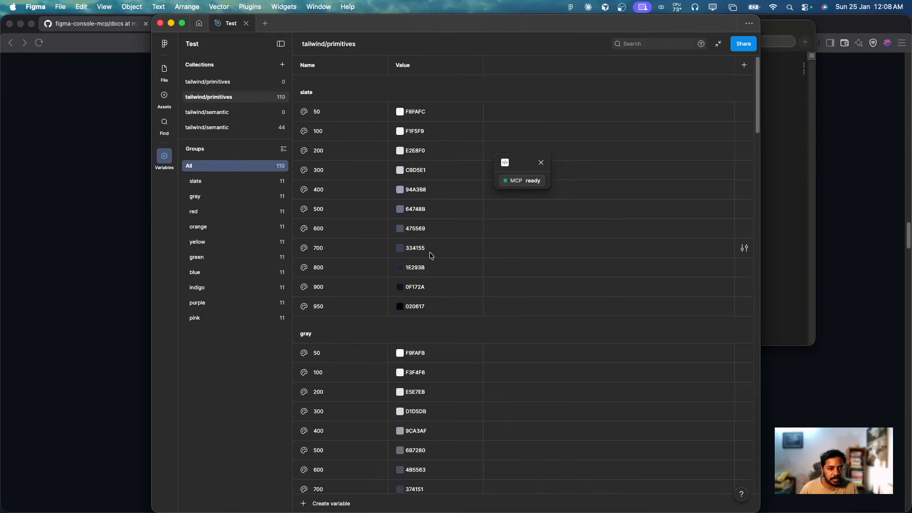
scroll(439, 258, down, 8)
scroll(439, 260, down, 20)
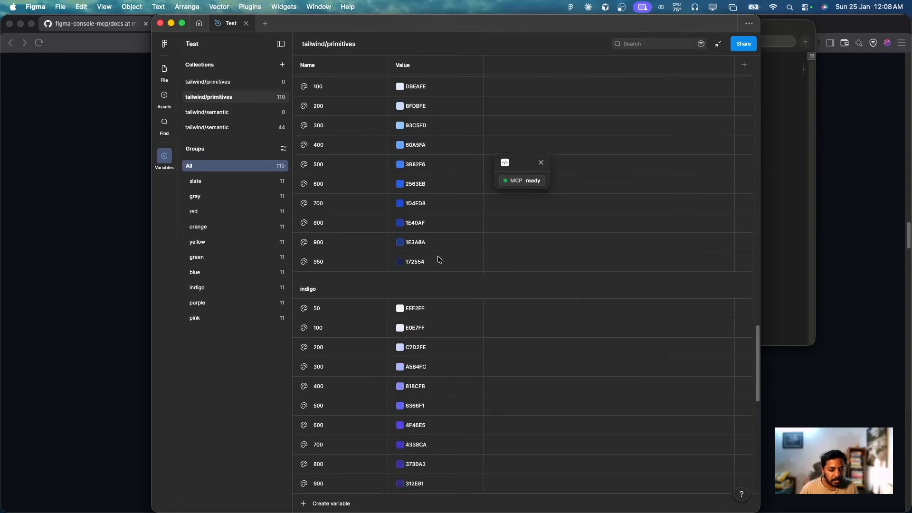
scroll(439, 260, up, 20)
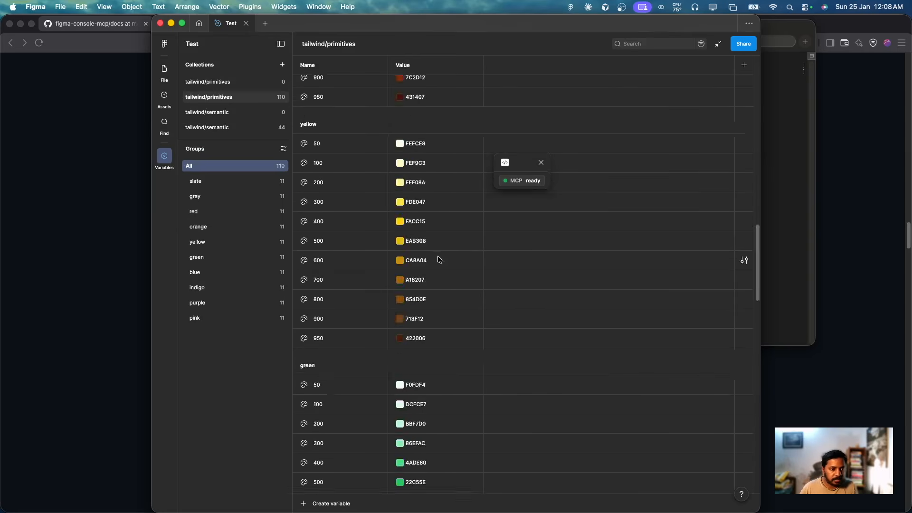
Show the tailwind/semantic collection with 44 variables and review its tokens and the primitives they reference
click(232, 132)
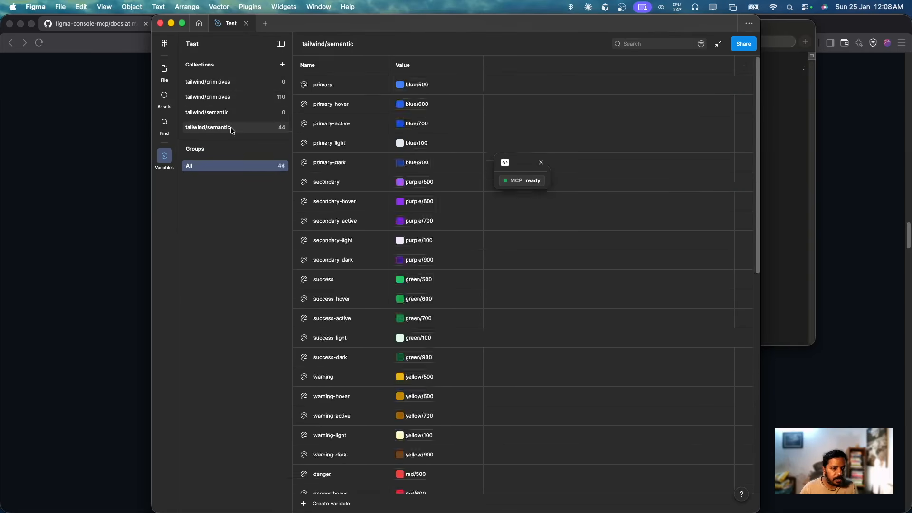
scroll(380, 265, down, 10)
scroll(380, 264, up, 10)
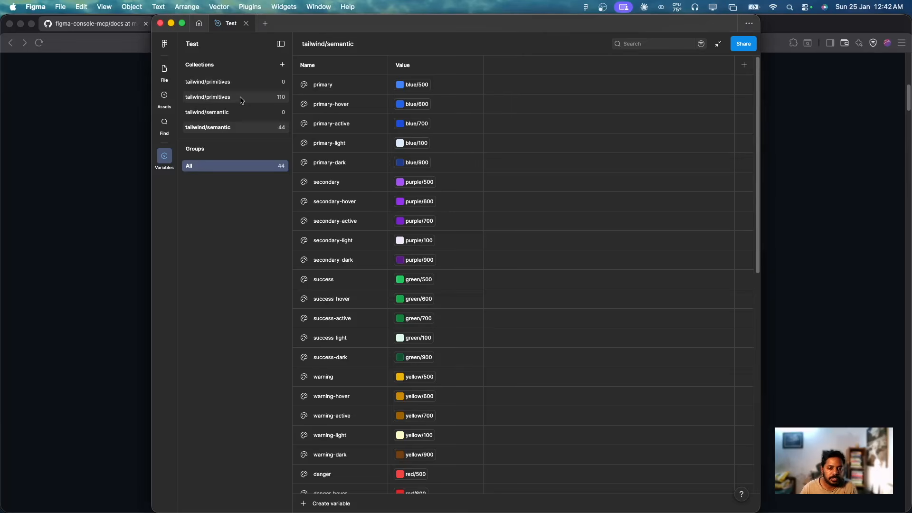
Collapse and close the variables view, and switch back to the Figma Console MCP README in the browser
click(719, 43)
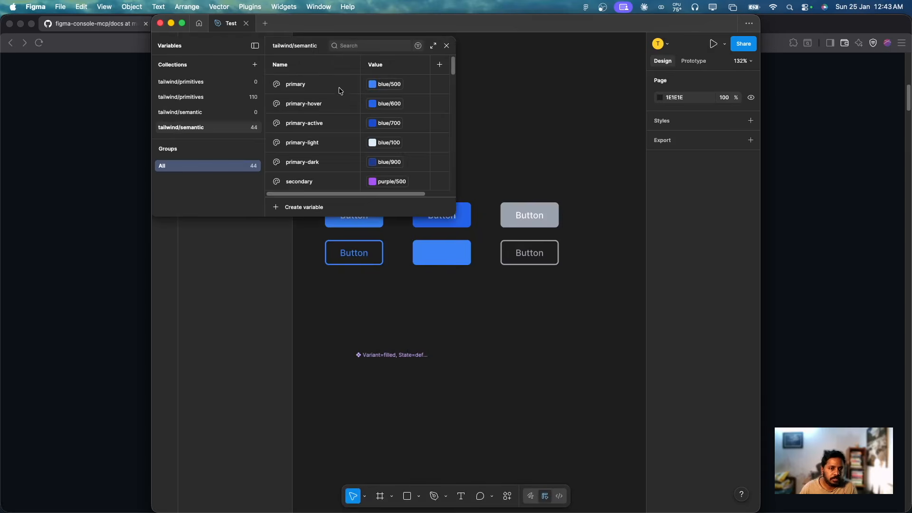
click(447, 46)
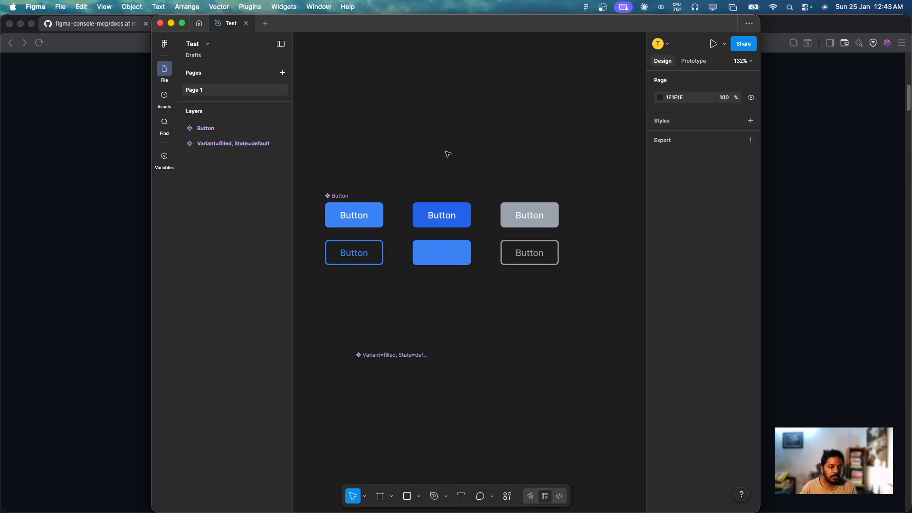
click(39, 184)
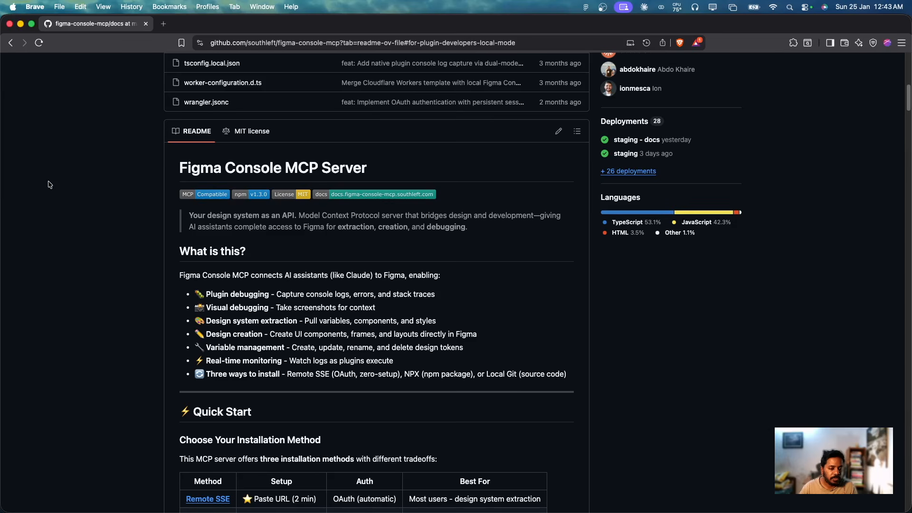